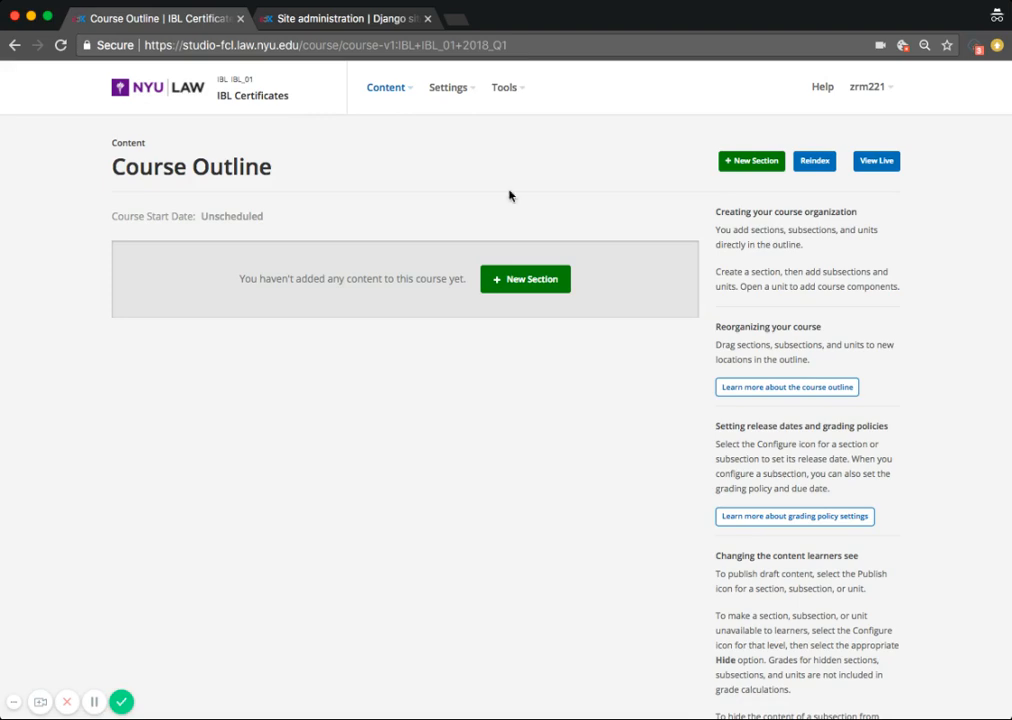
# Step: Open the course's Certificates settings page in Studio
pyautogui.click(474, 95)
pyautogui.click(458, 228)
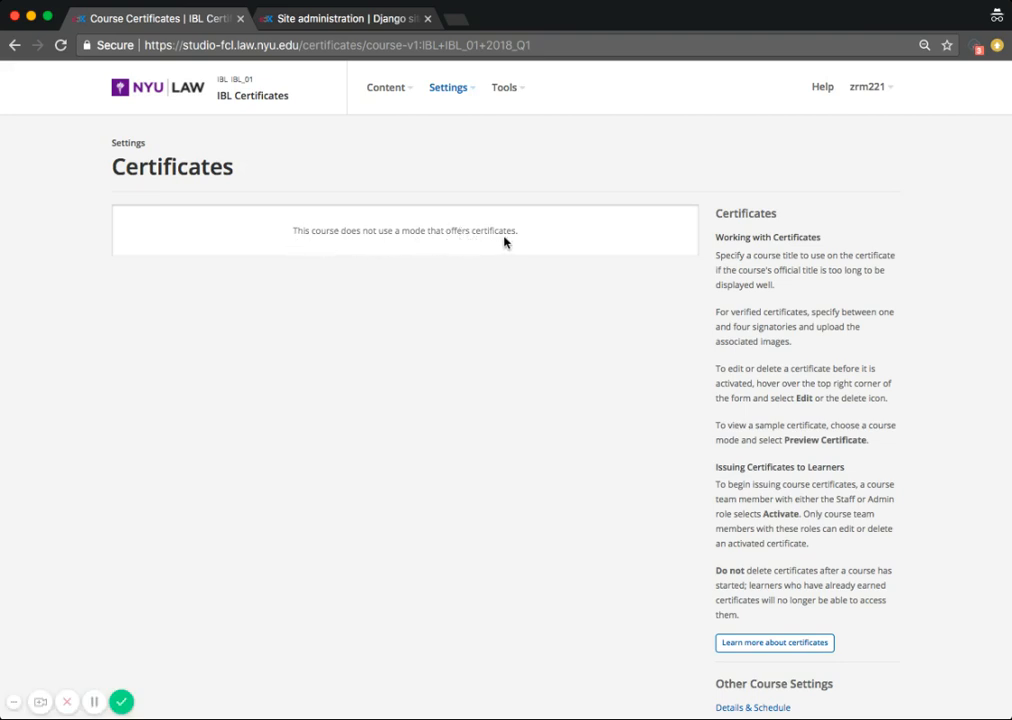
# Step: In the Django administration site, search for and open the Course modes list
pyautogui.click(340, 20)
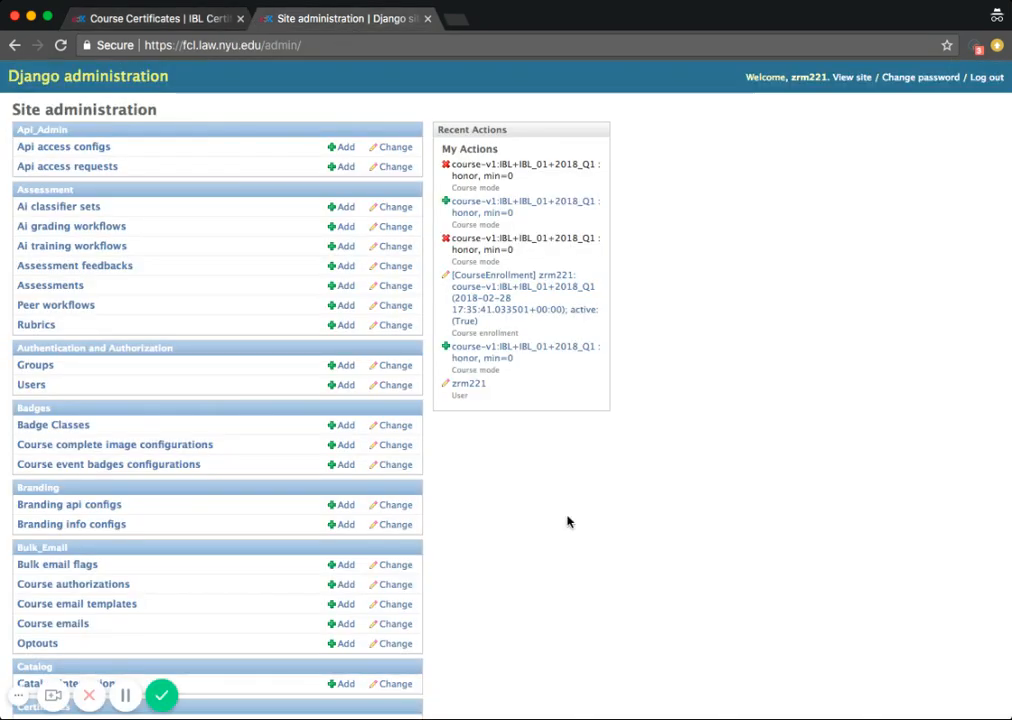
pyautogui.hotkey('ctrl', 'f')
pyautogui.write('course')
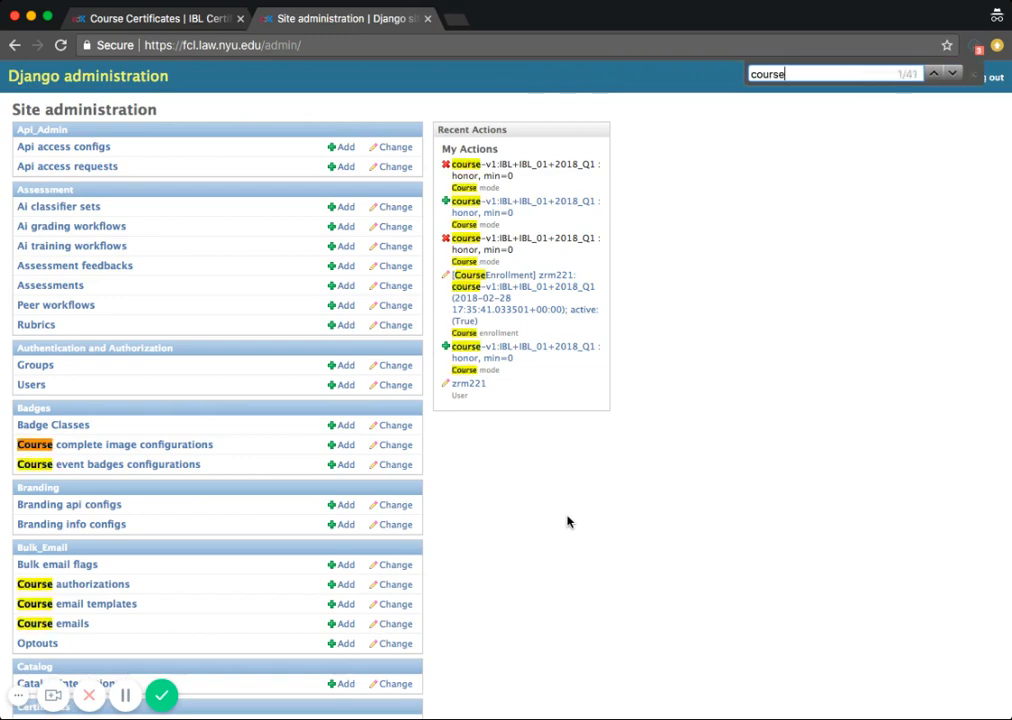
pyautogui.write(' mode')
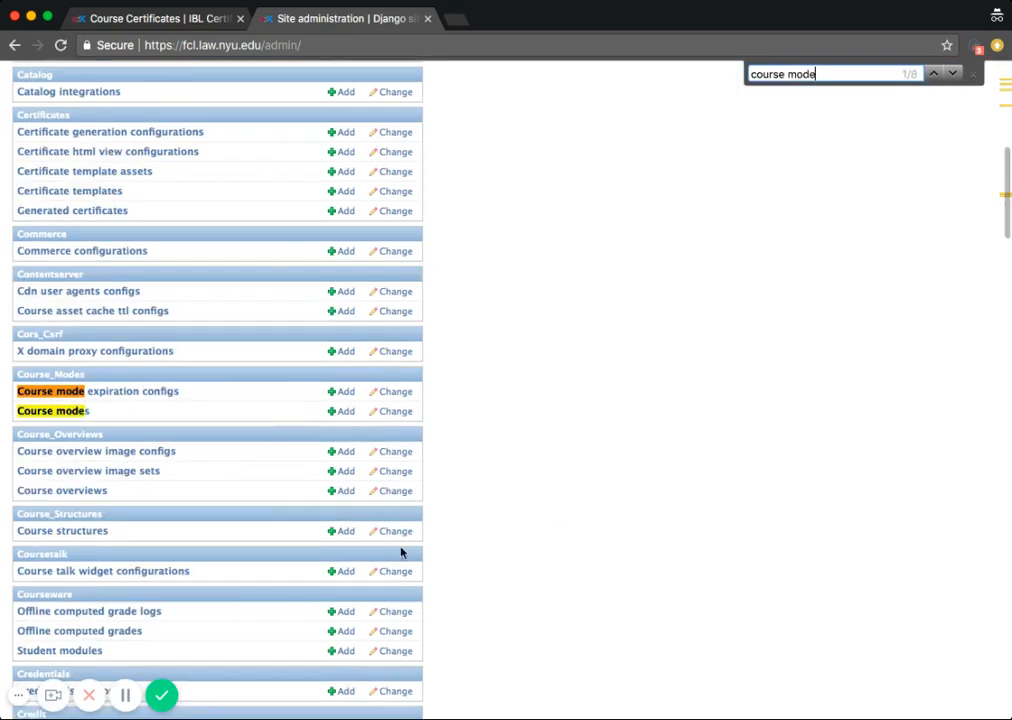
pyautogui.click(75, 418)
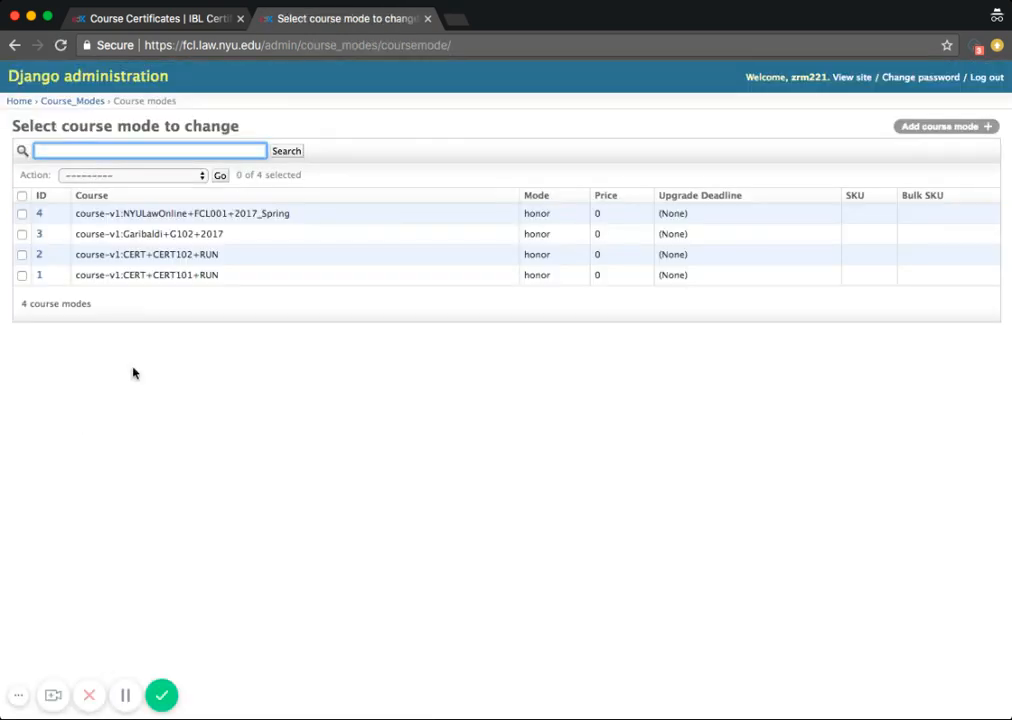
# Step: Add a new course mode and fill its Course field with the course ID course-v1:IBL+IBL_01+2018_Q1 copied from the Studio URL
pyautogui.click(928, 128)
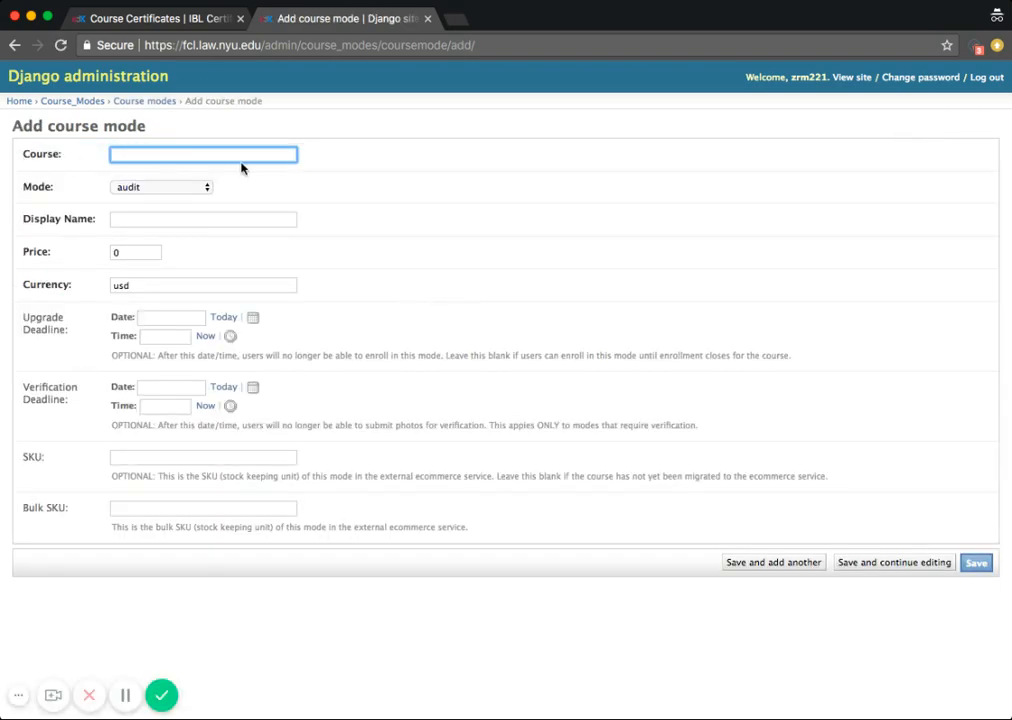
pyautogui.click(158, 22)
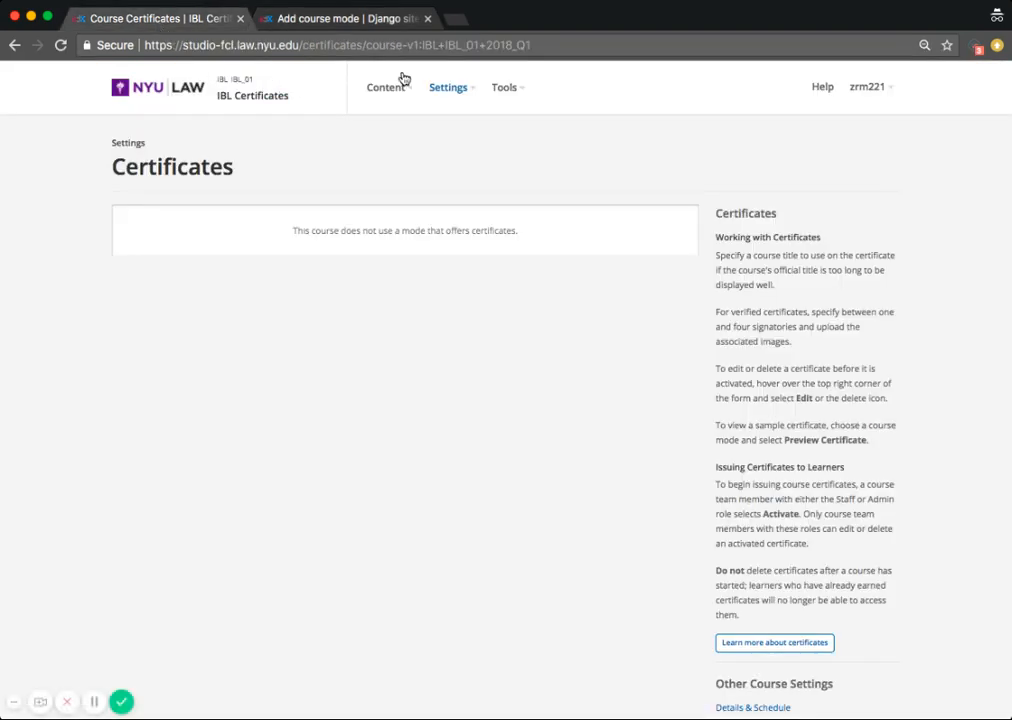
pyautogui.click(527, 45)
pyautogui.click(527, 45)
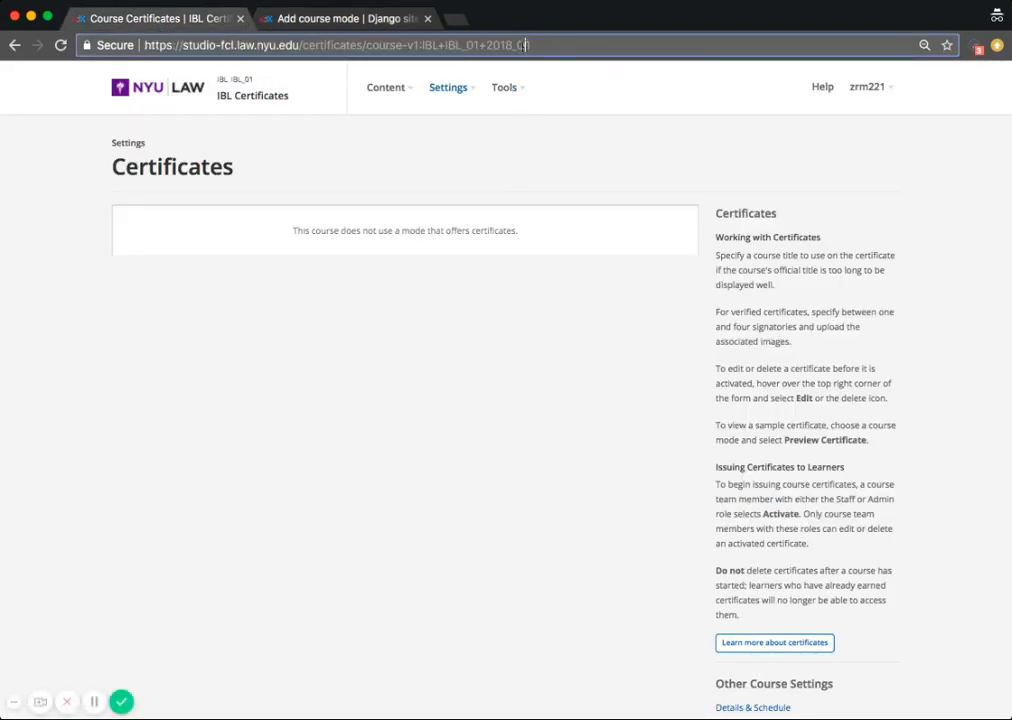
pyautogui.moveTo(527, 45); pyautogui.dragTo(365, 45)
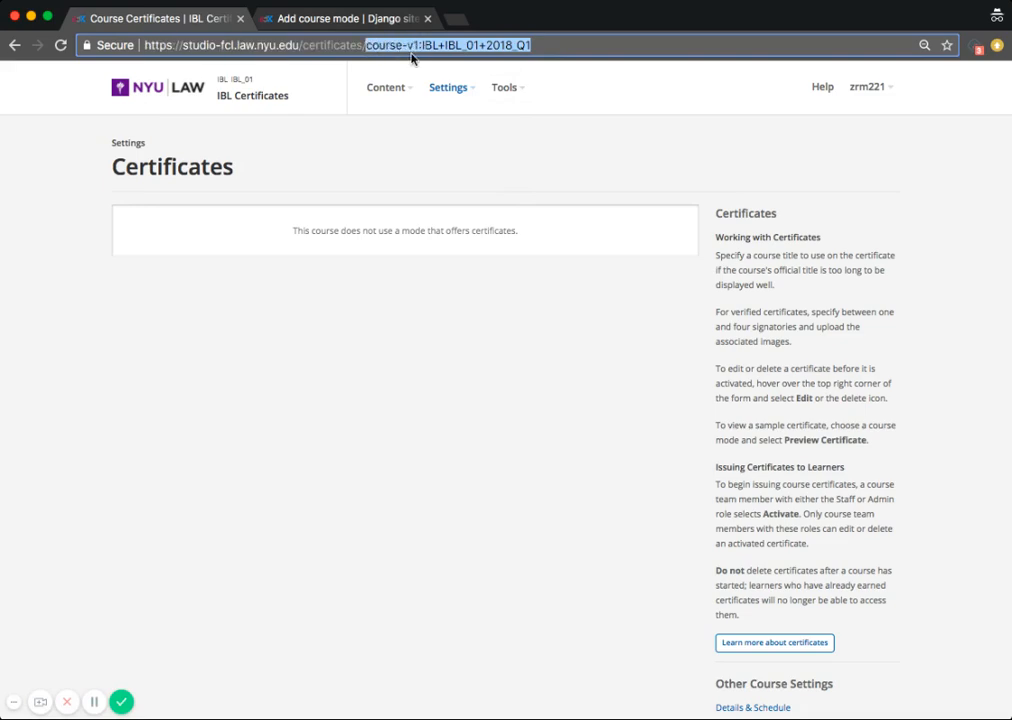
pyautogui.hotkey('ctrl', 'c')
pyautogui.click(355, 17)
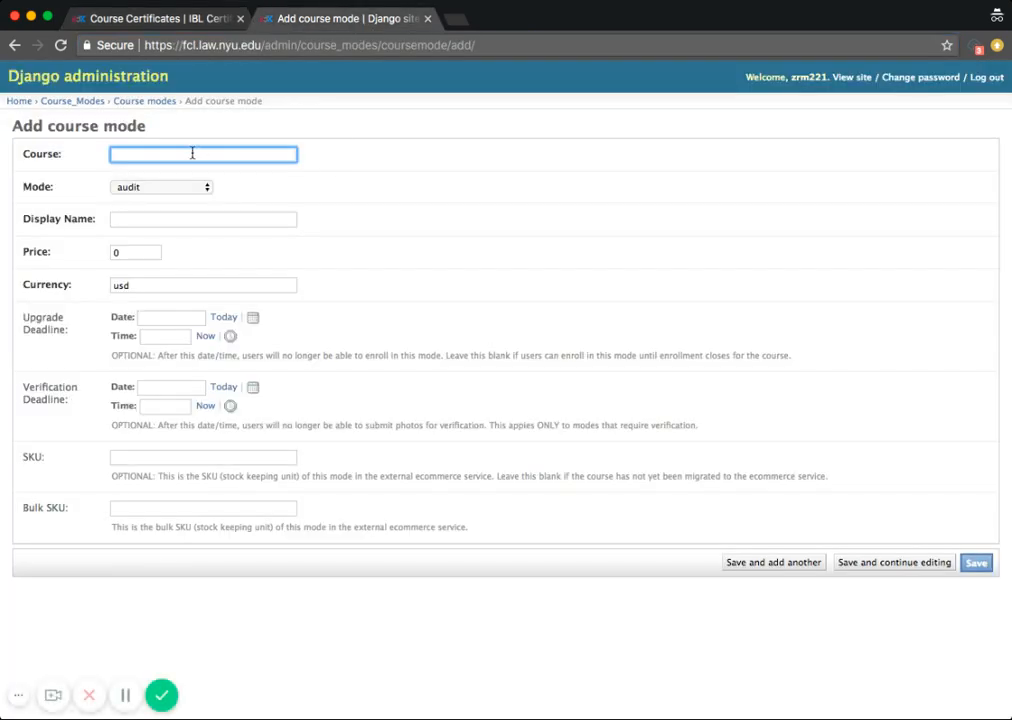
pyautogui.hotkey('ctrl', 'v')
# Step: Set the mode to honor and the display name to Honor Certificate, then save the course mode
pyautogui.click(296, 194)
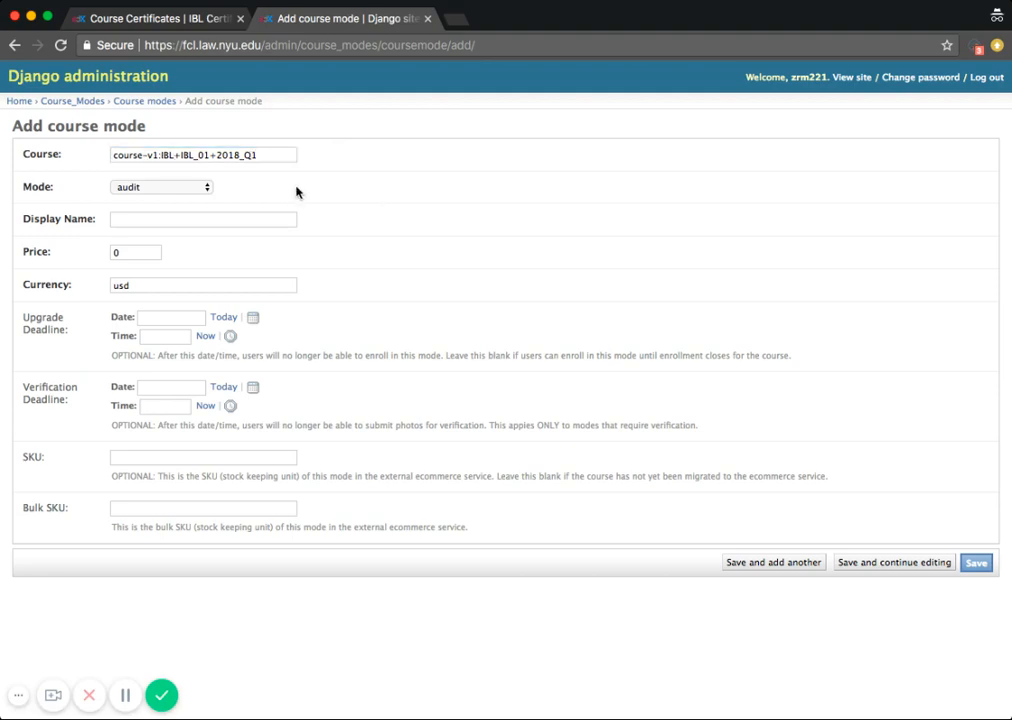
pyautogui.press('Tab')
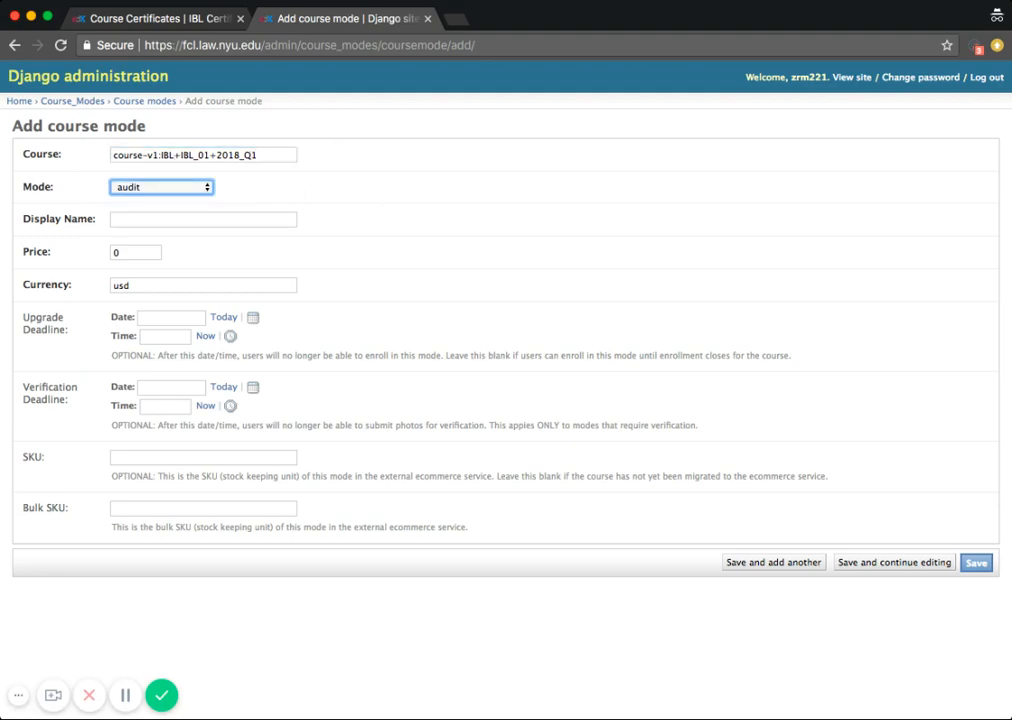
pyautogui.press('h')
pyautogui.click(134, 217)
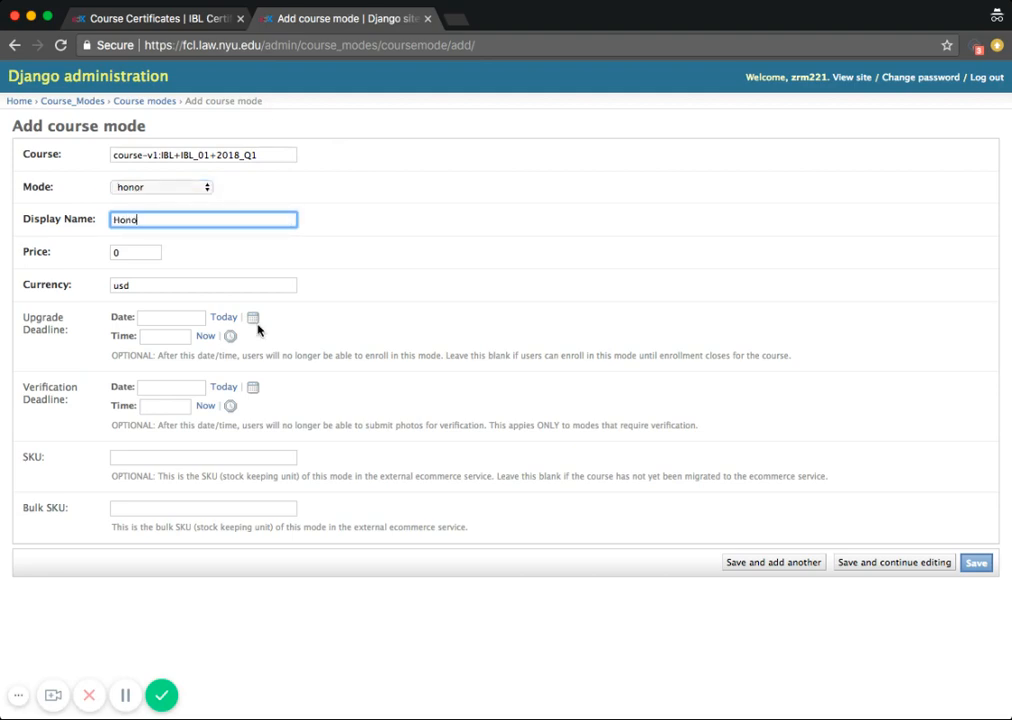
pyautogui.write('Hono')
pyautogui.click(193, 238)
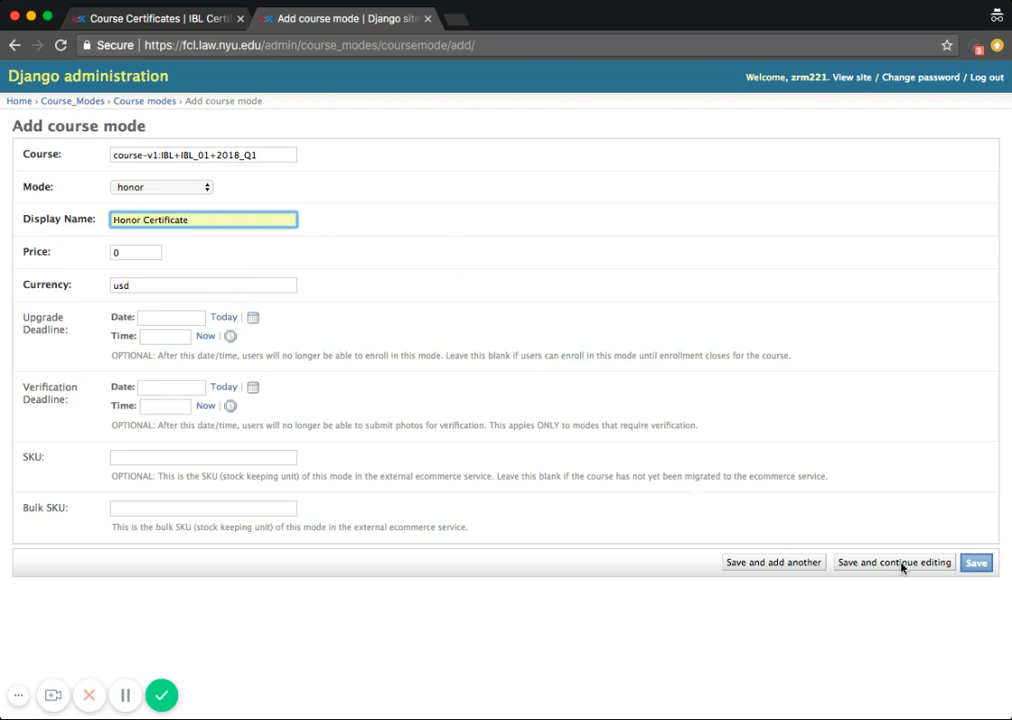
pyautogui.click(976, 563)
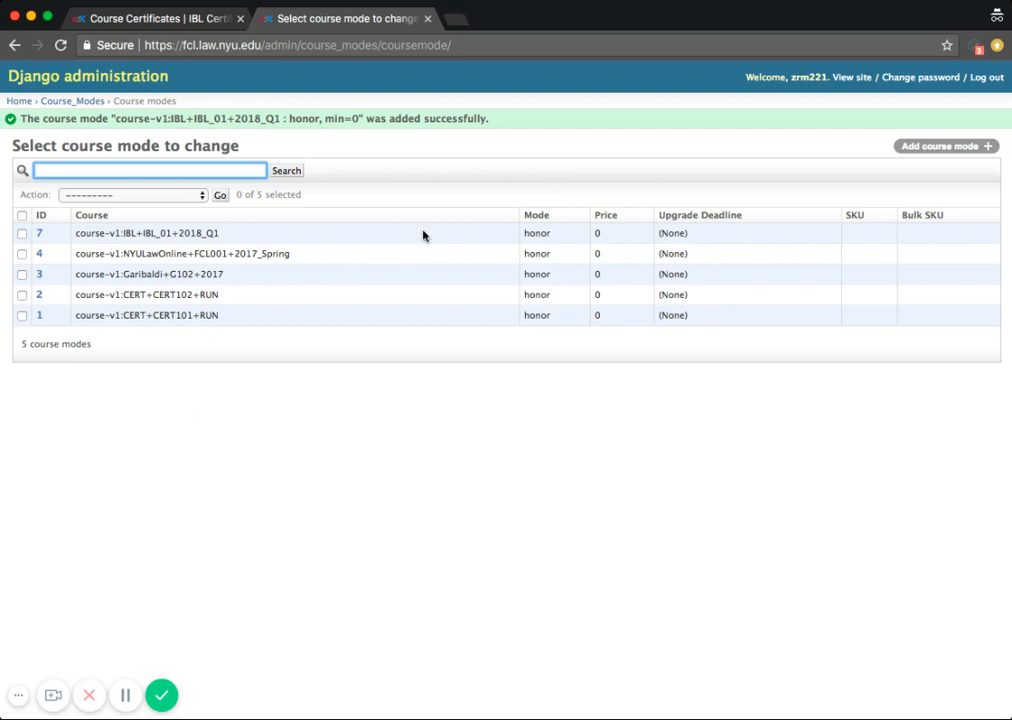
# Step: Return to the Studio Certificates settings page and reload it
pyautogui.click(176, 18)
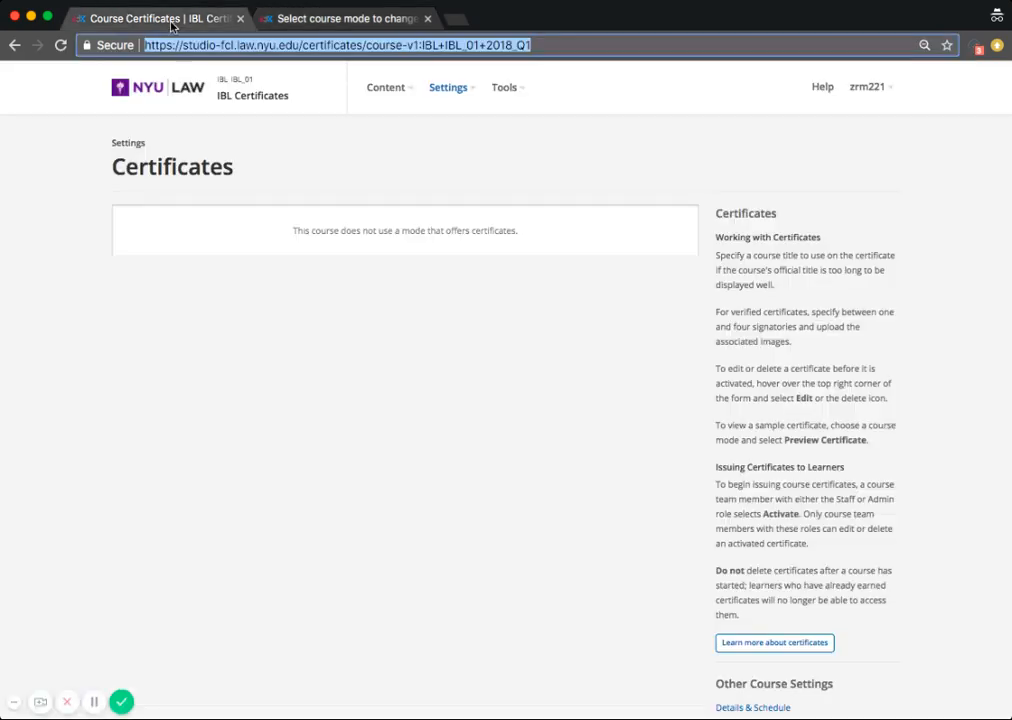
pyautogui.click(474, 87)
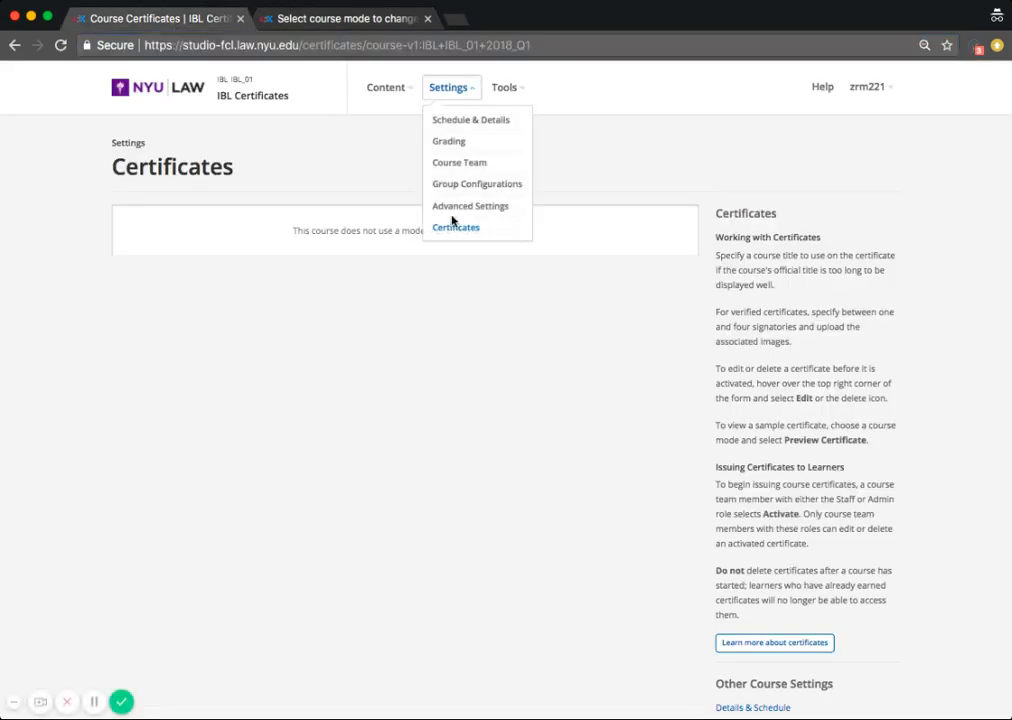
pyautogui.click(454, 228)
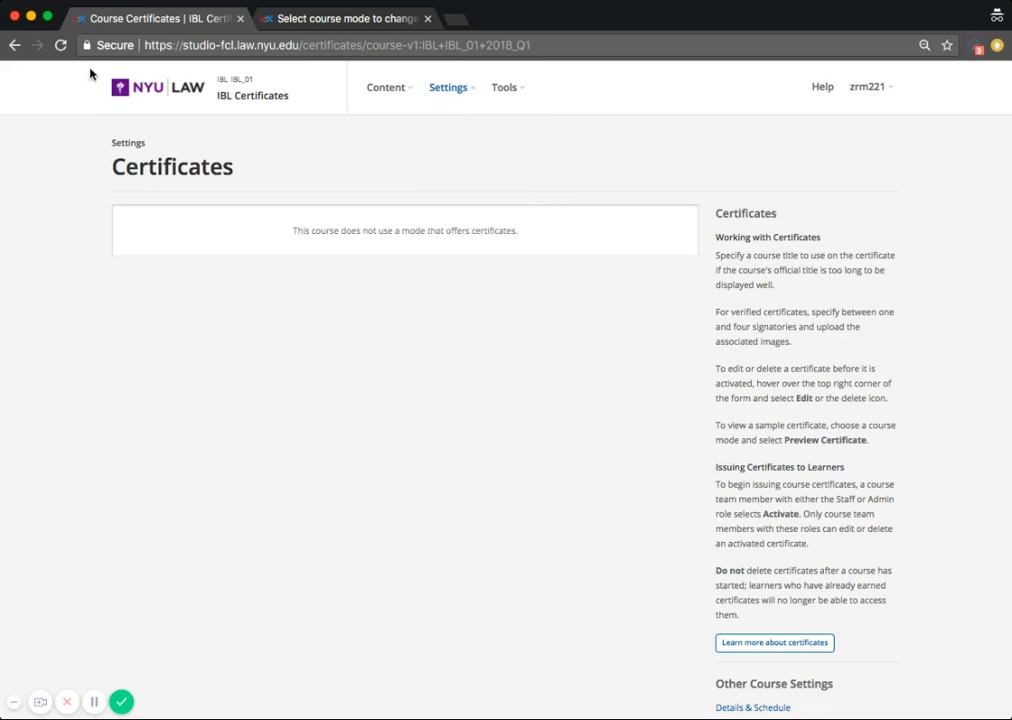
pyautogui.click(60, 46)
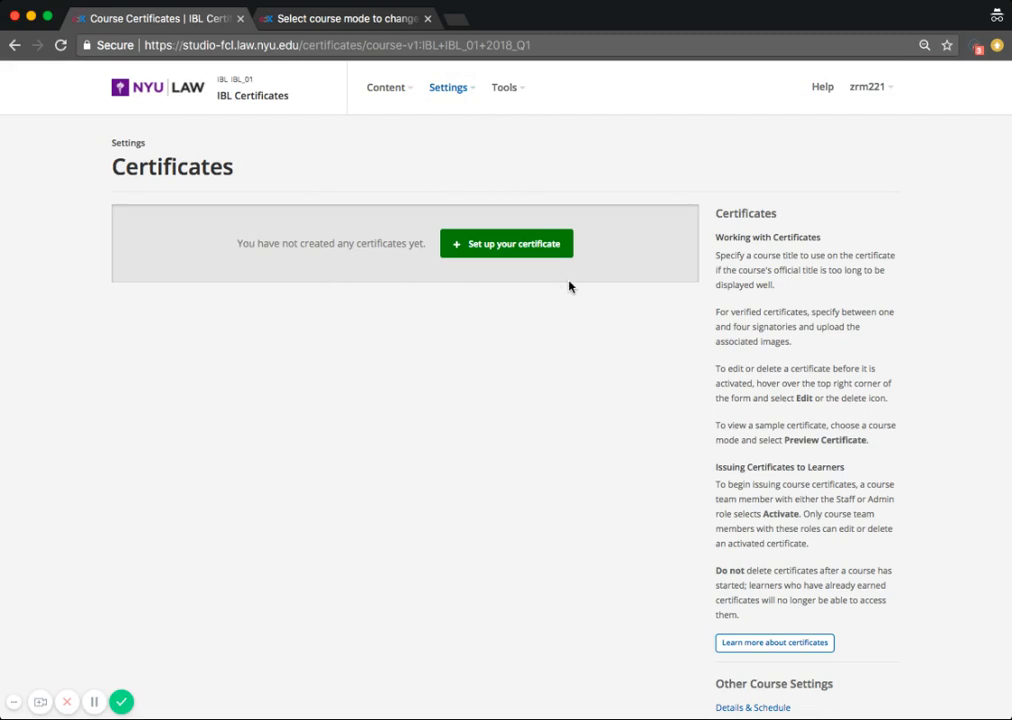
# Step: Set up a new certificate with the course title override Testing Certificate
pyautogui.click(500, 250)
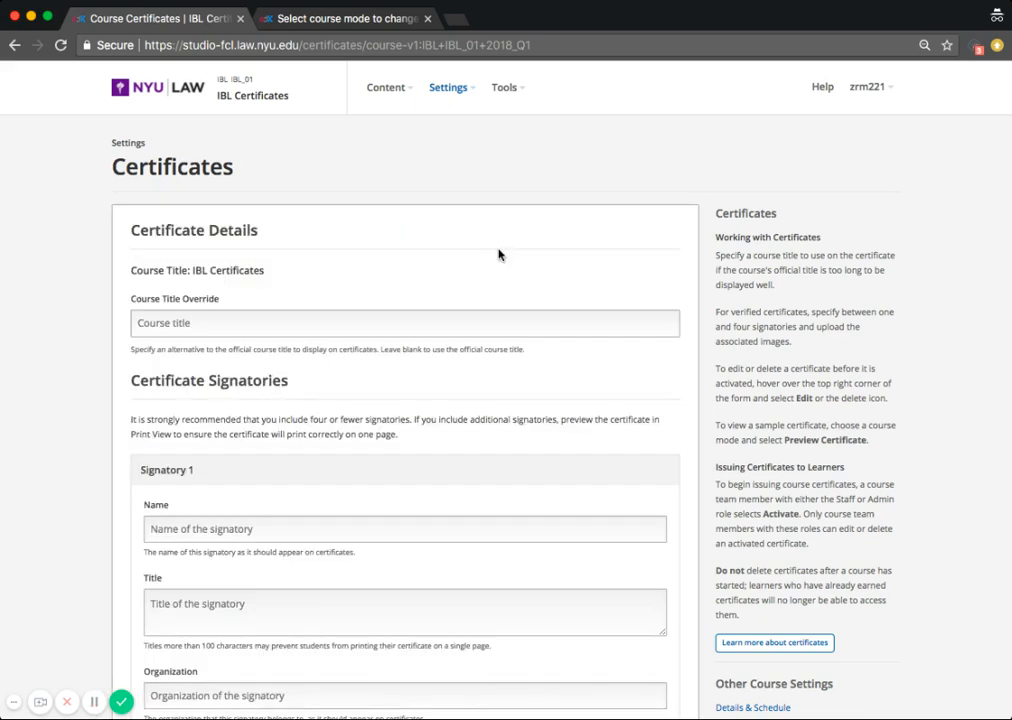
pyautogui.scroll(-2, 62, 312)
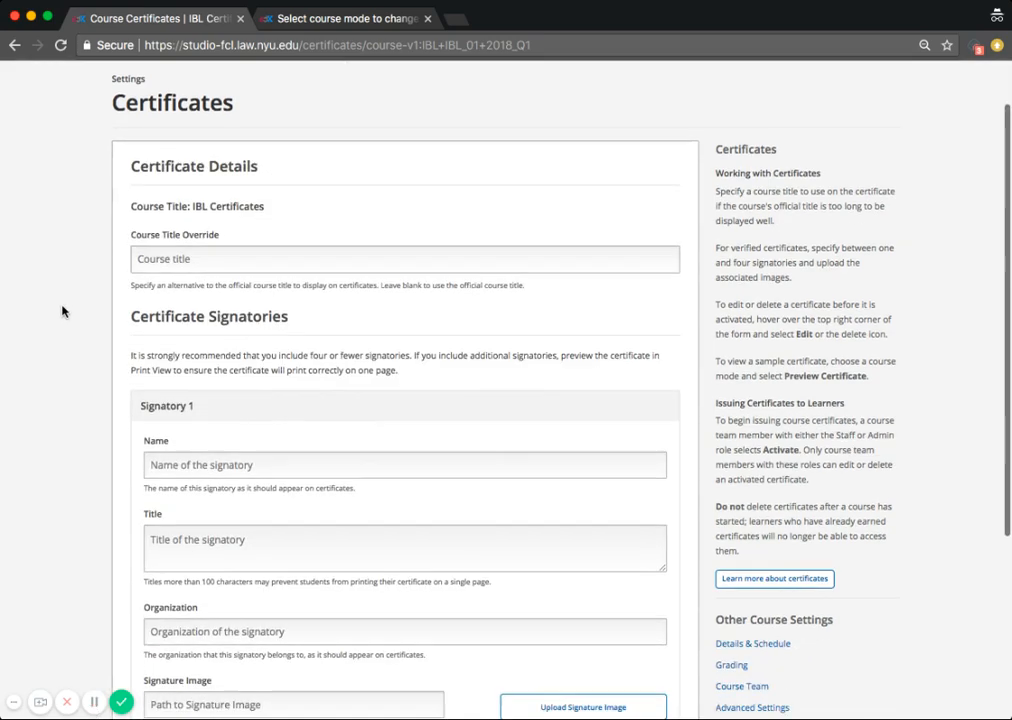
pyautogui.click(194, 260)
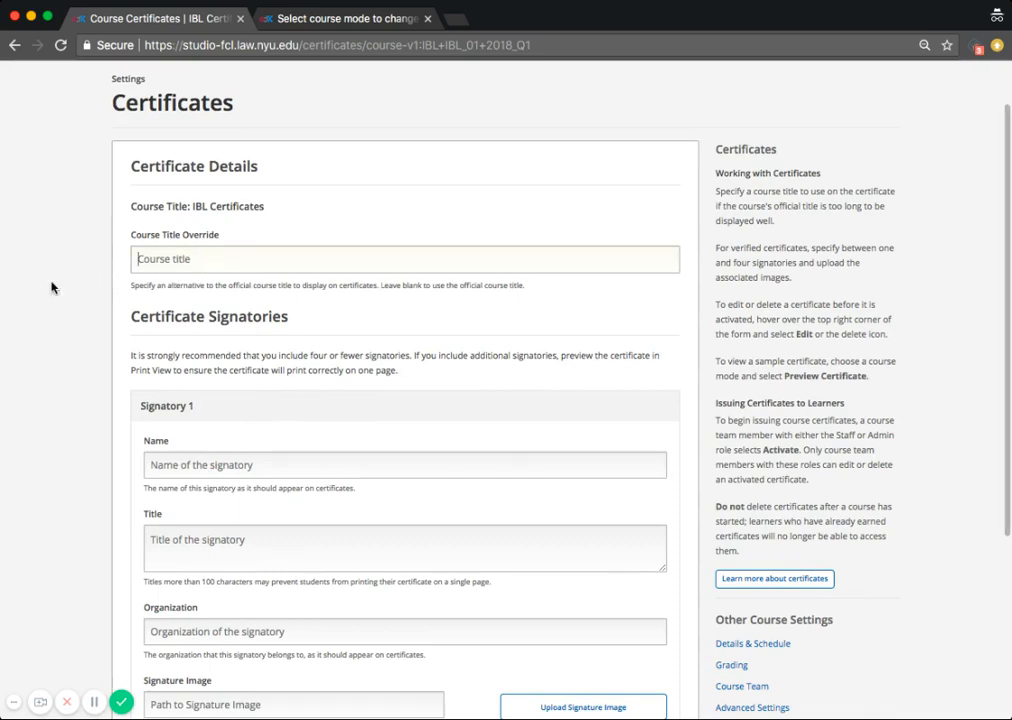
pyautogui.write('T')
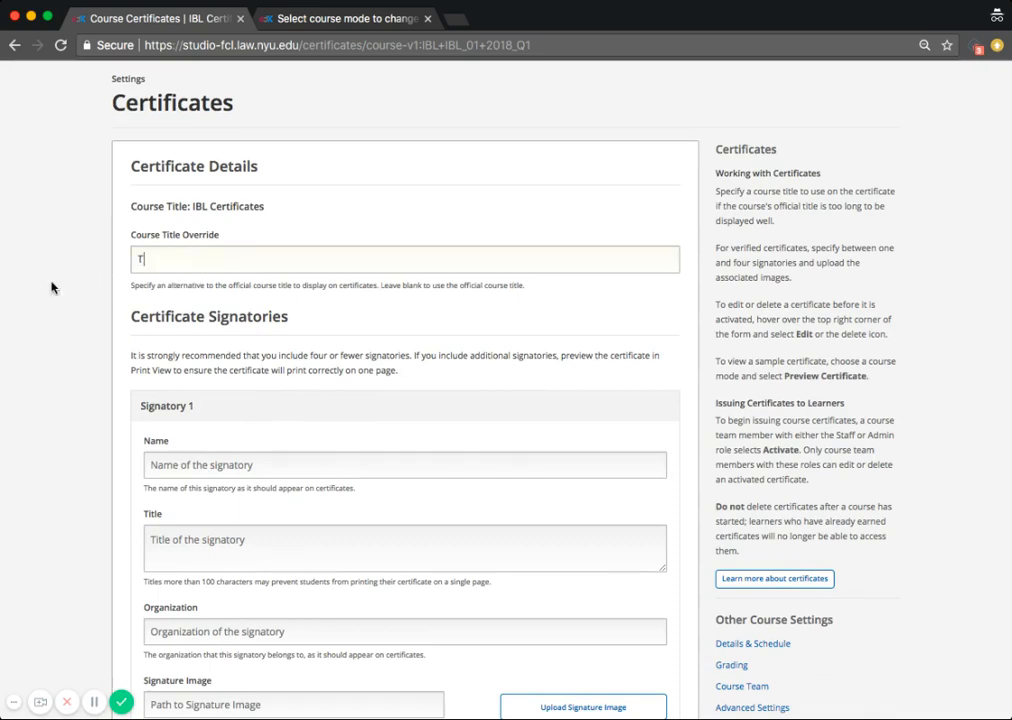
pyautogui.write('esting Certificate')
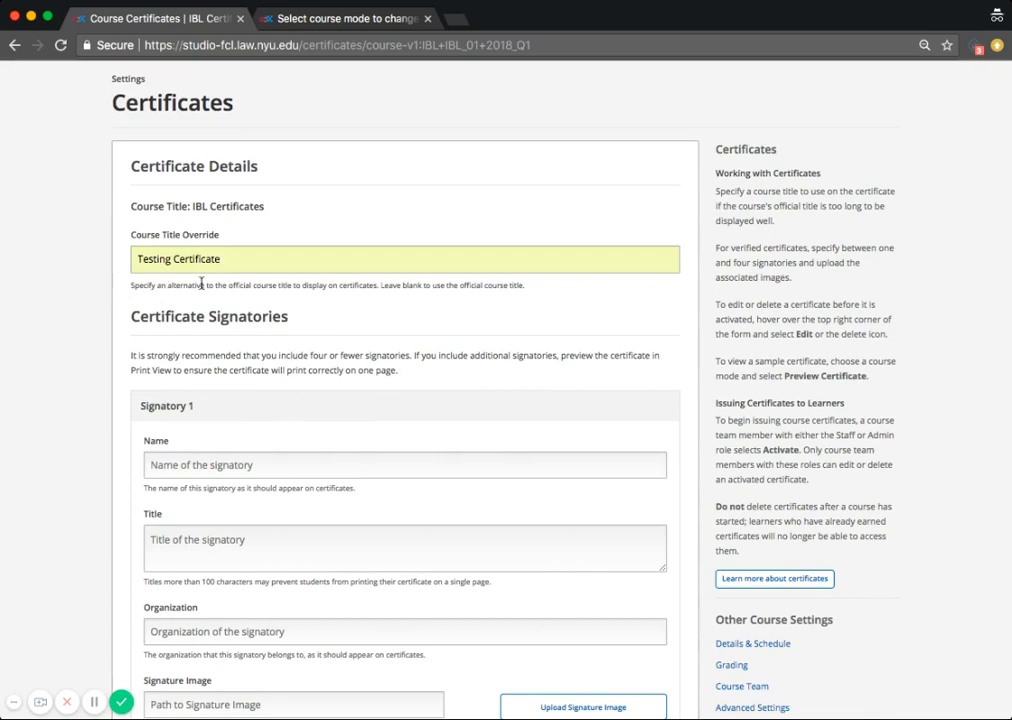
# Step: Enter the signatory's full name for Signatory 1 and create the certificate
pyautogui.scroll(-3, 224, 350)
pyautogui.click(224, 350)
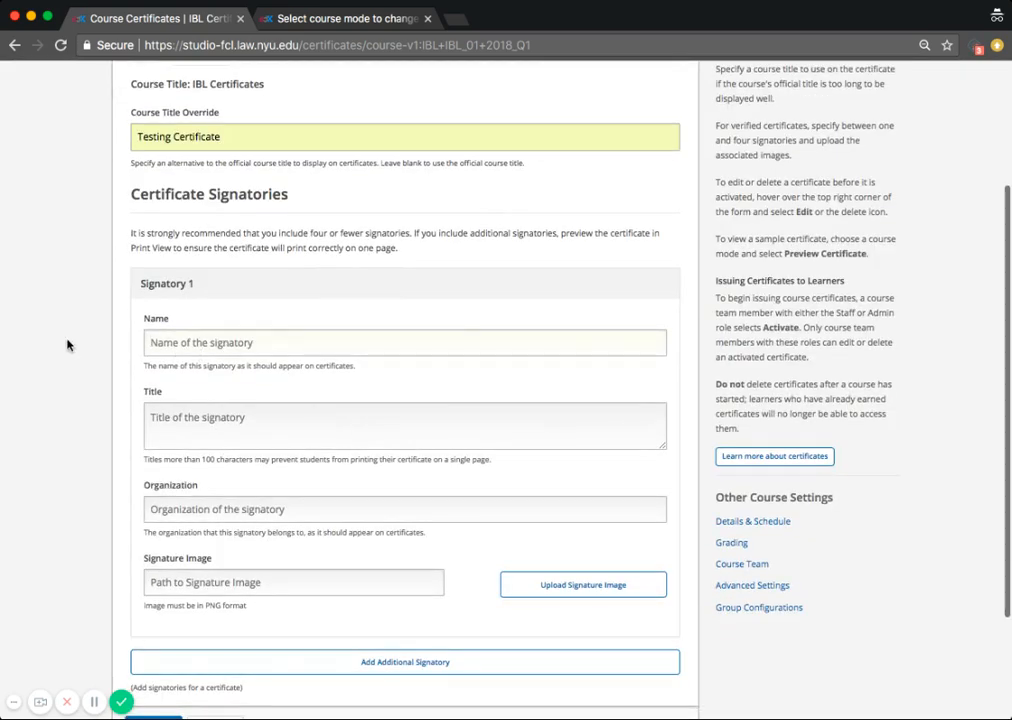
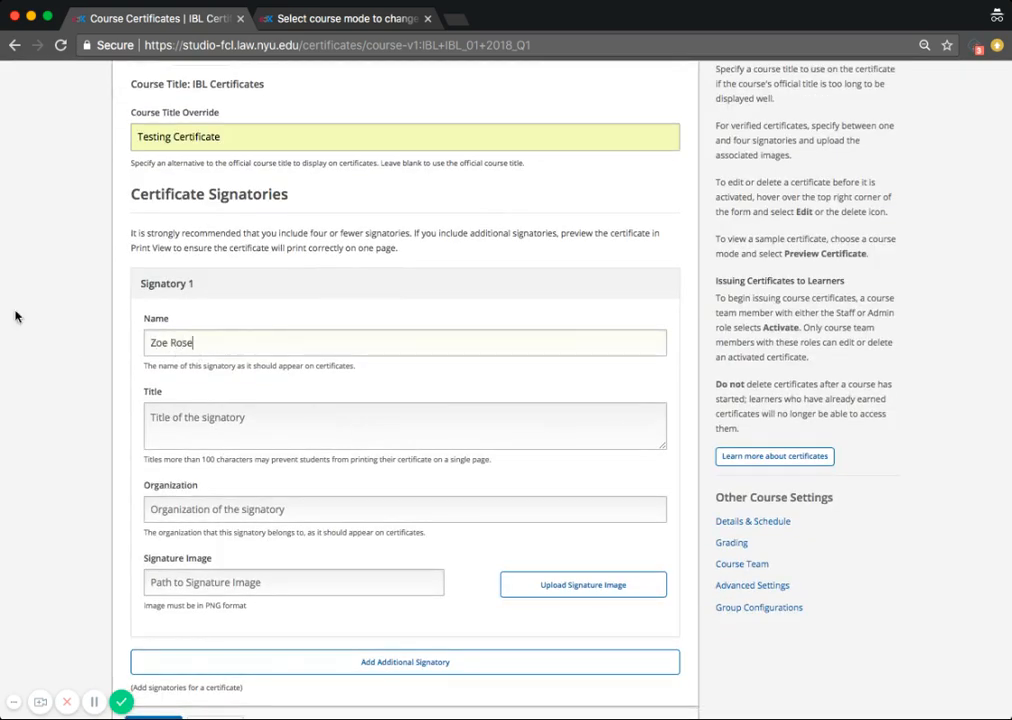
pyautogui.scroll(-3, 429, 542)
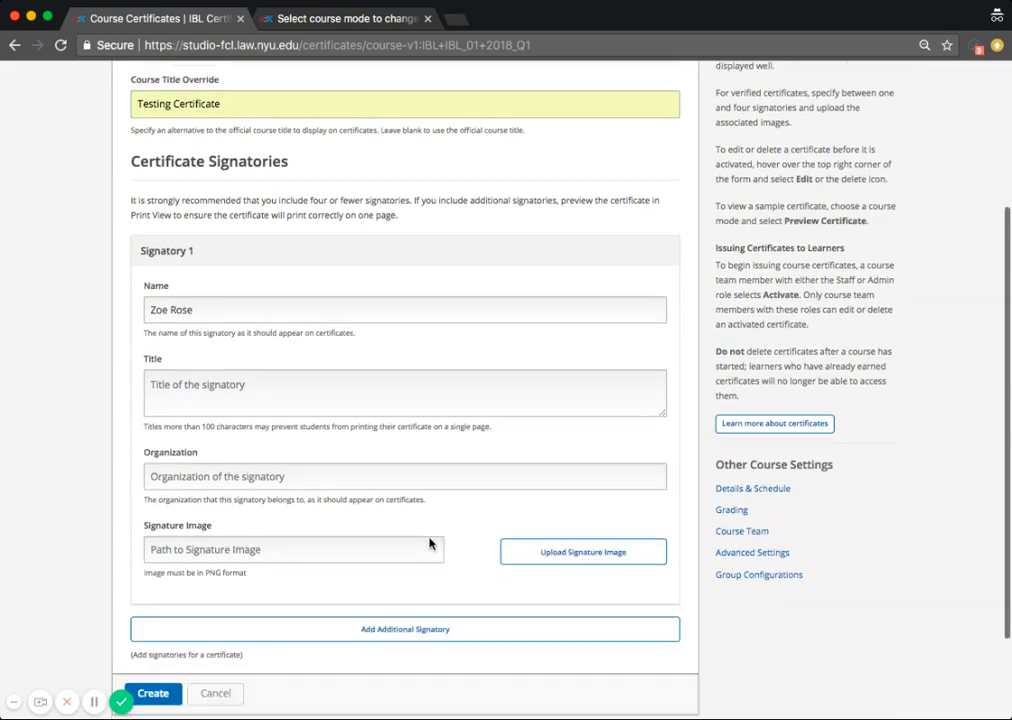
pyautogui.click(153, 575)
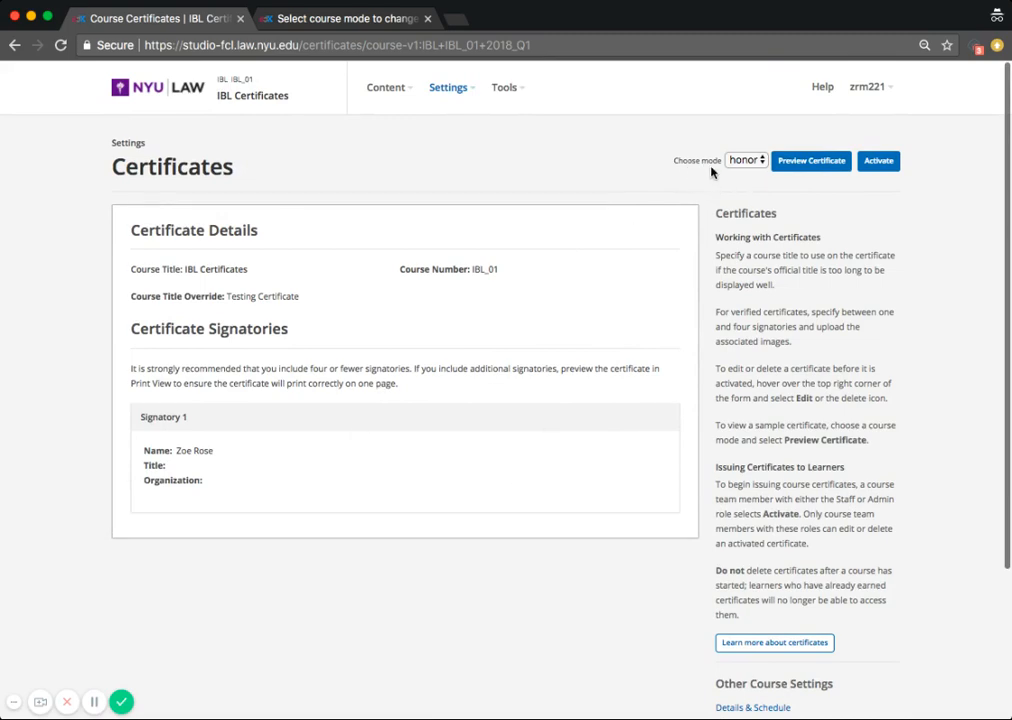
# Step: Activate the certificate for the honor mode and open its preview
pyautogui.click(746, 160)
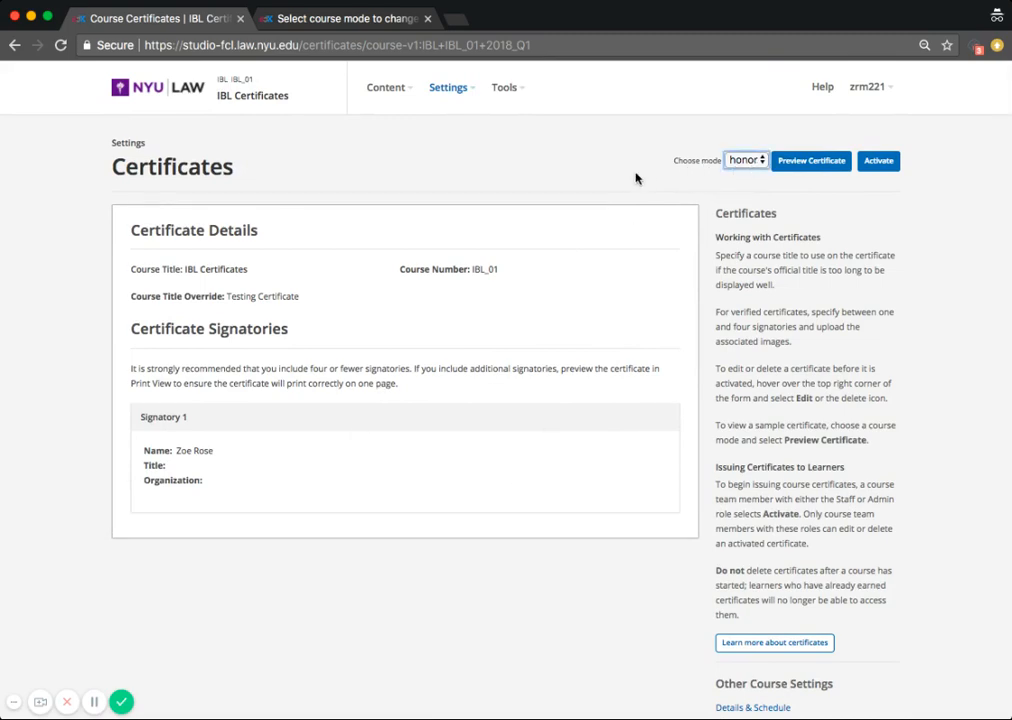
pyautogui.click(877, 167)
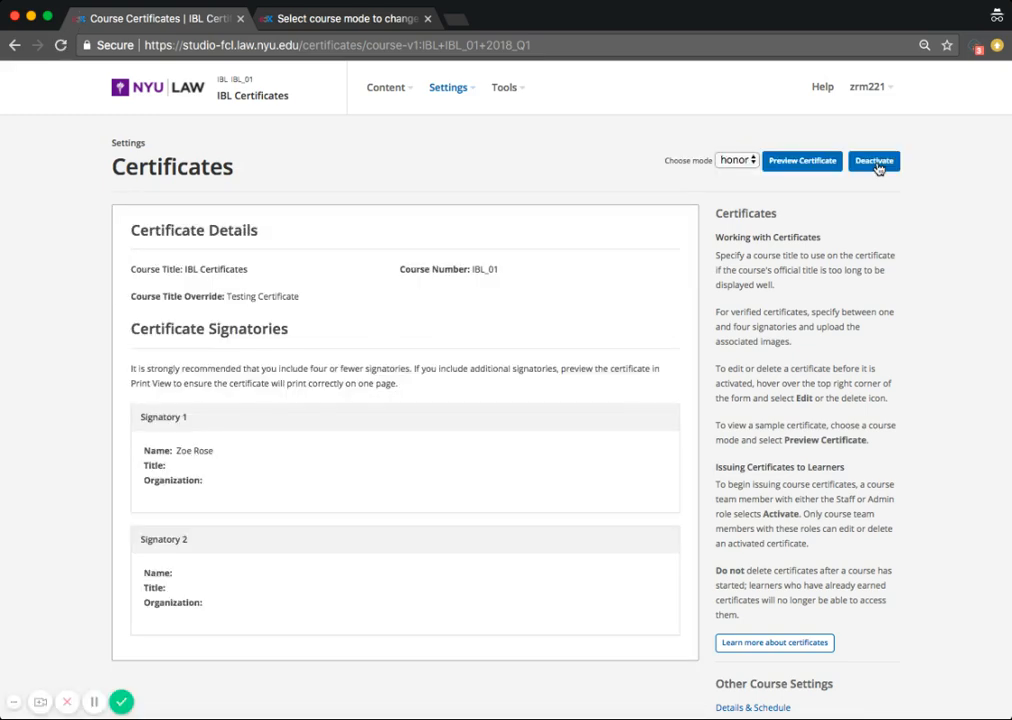
pyautogui.click(800, 171)
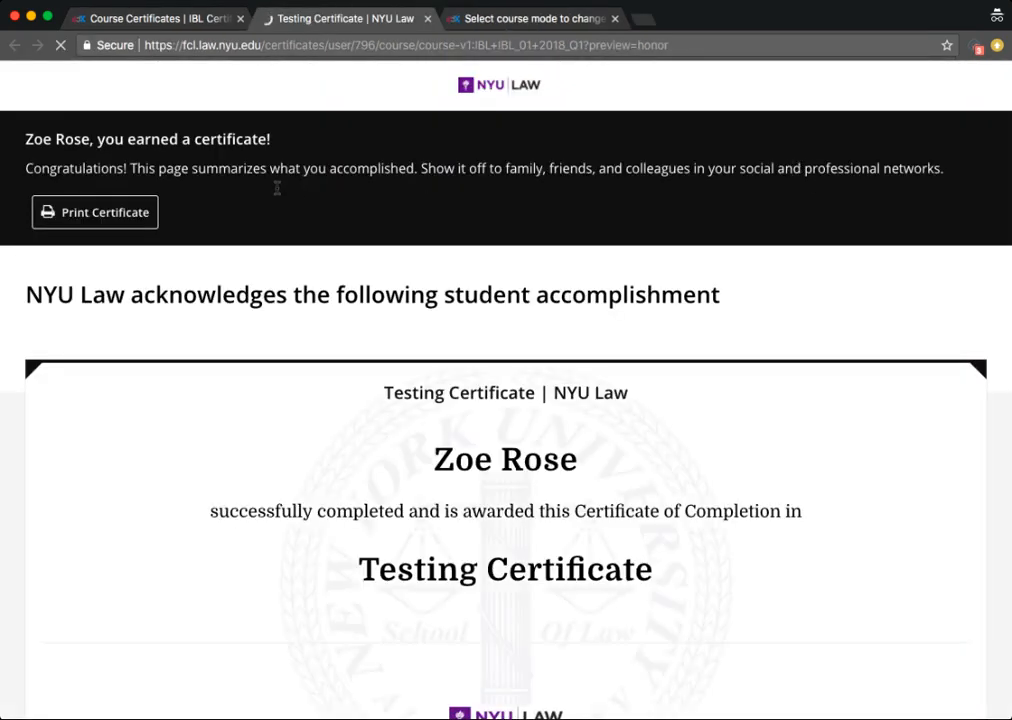
pyautogui.scroll(-3, 279, 193)
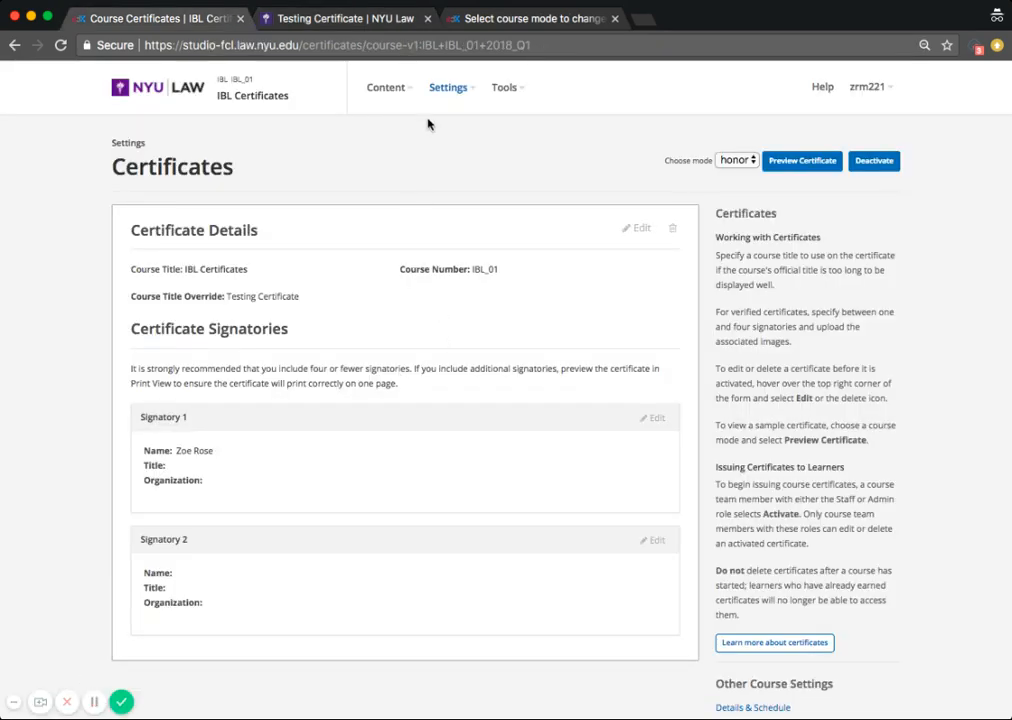
# Step: Open the course outline and add a new section named Question
pyautogui.click(397, 126)
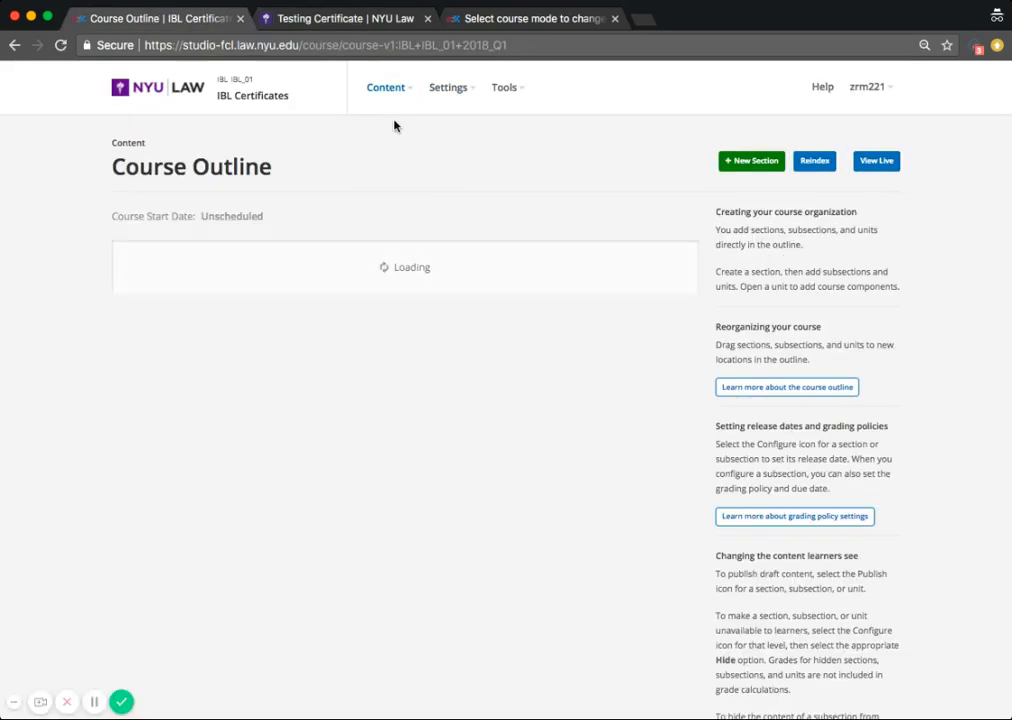
pyautogui.click(528, 280)
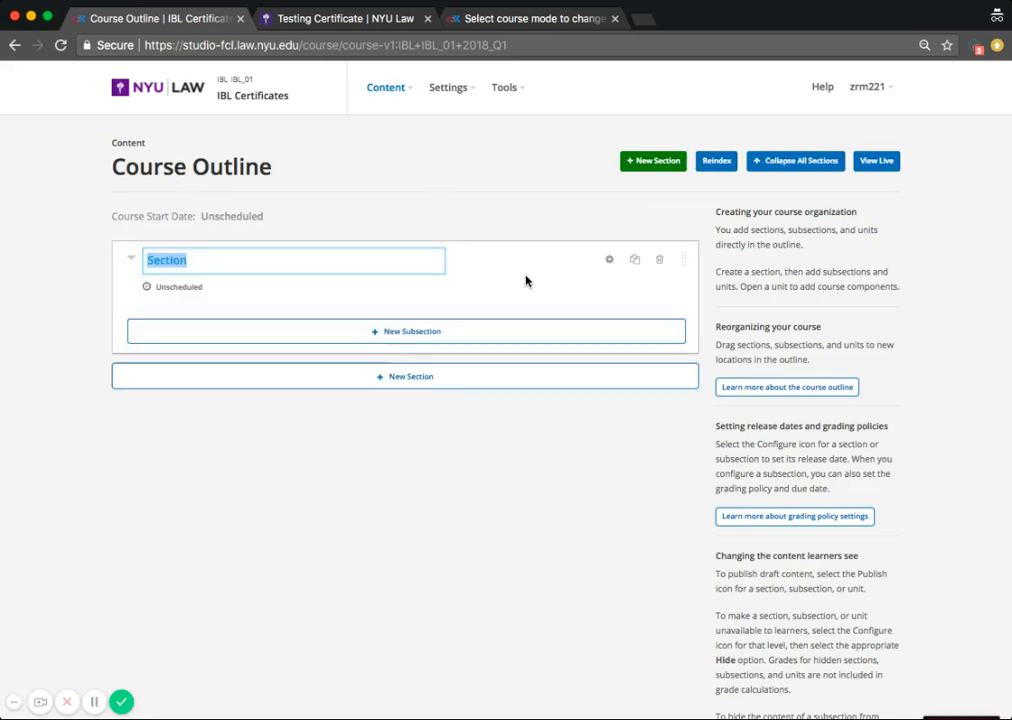
pyautogui.write('Question')
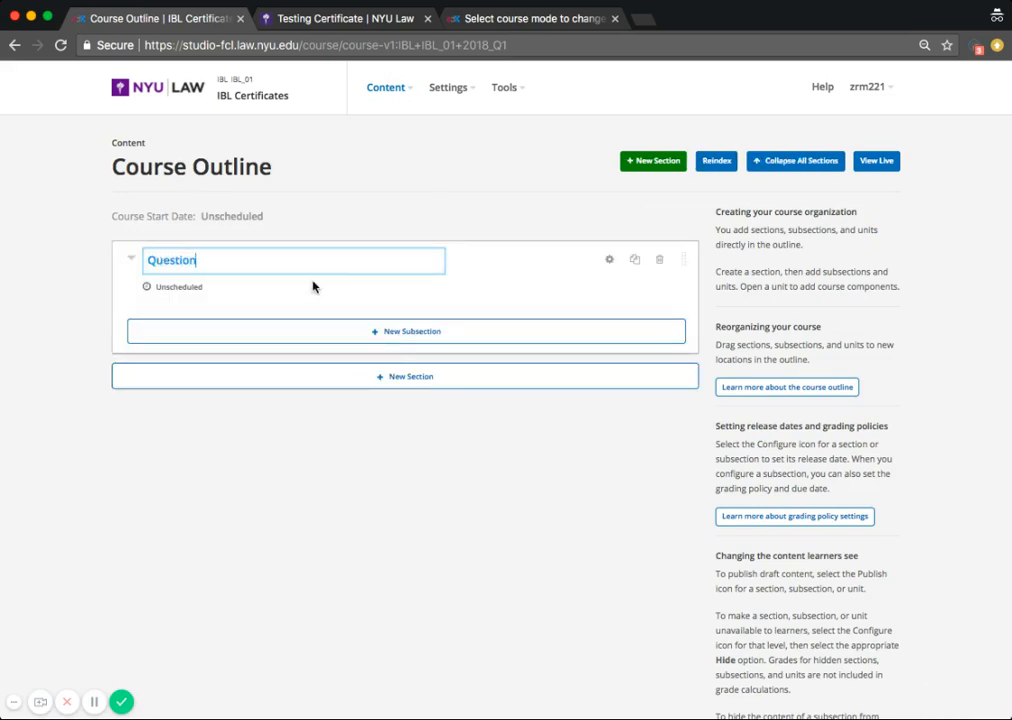
# Step: Add a subsection named Question inside the Question section
pyautogui.press('Return')
pyautogui.click(387, 329)
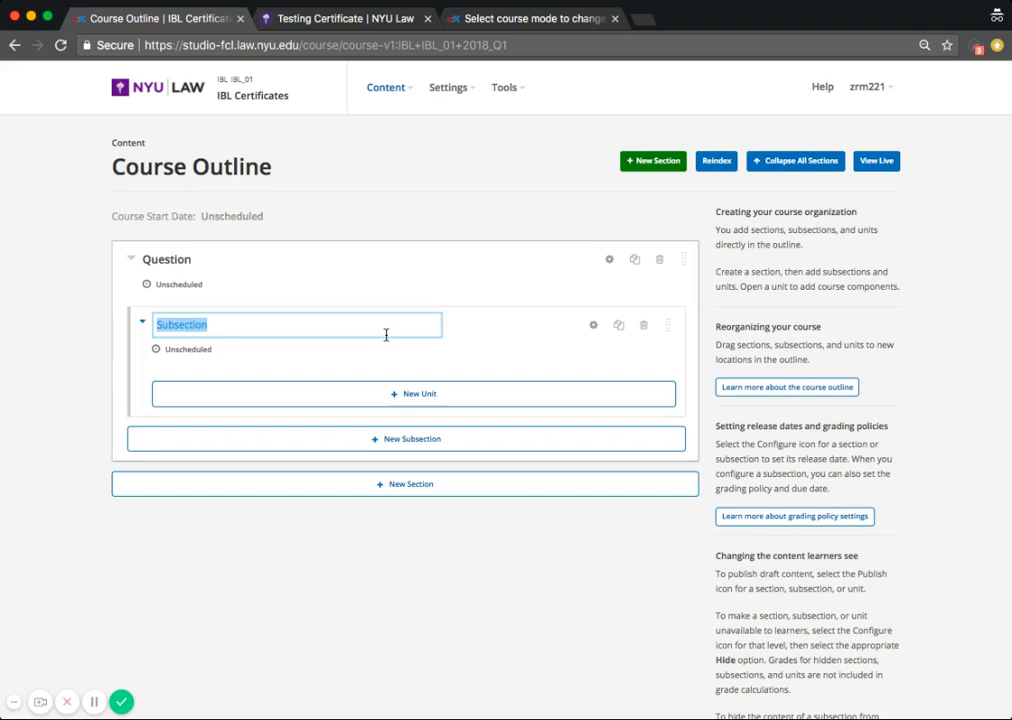
pyautogui.write('Question')
pyautogui.press('Return')
# Step: Add a new unit in the subsection and name it Question
pyautogui.click(436, 395)
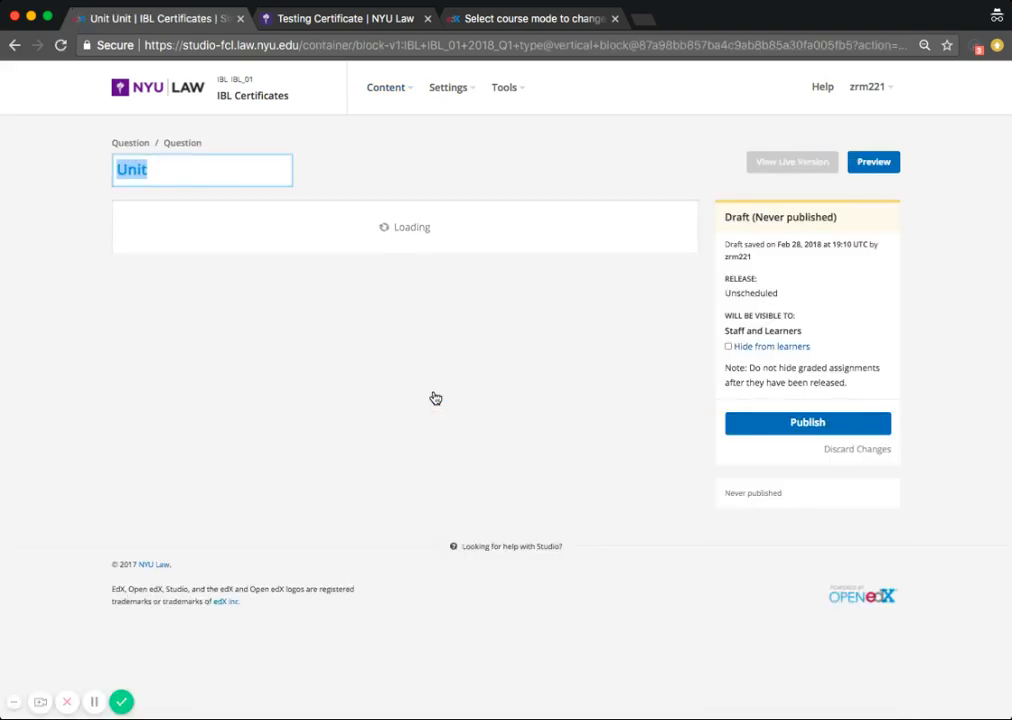
pyautogui.write('Question')
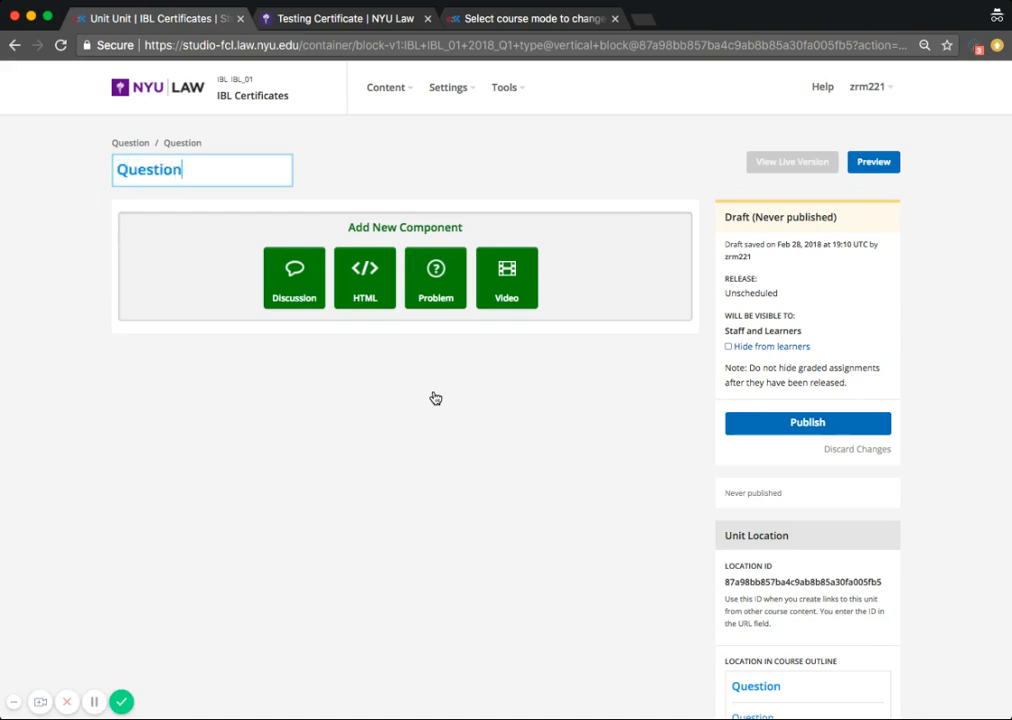
pyautogui.press('Return')
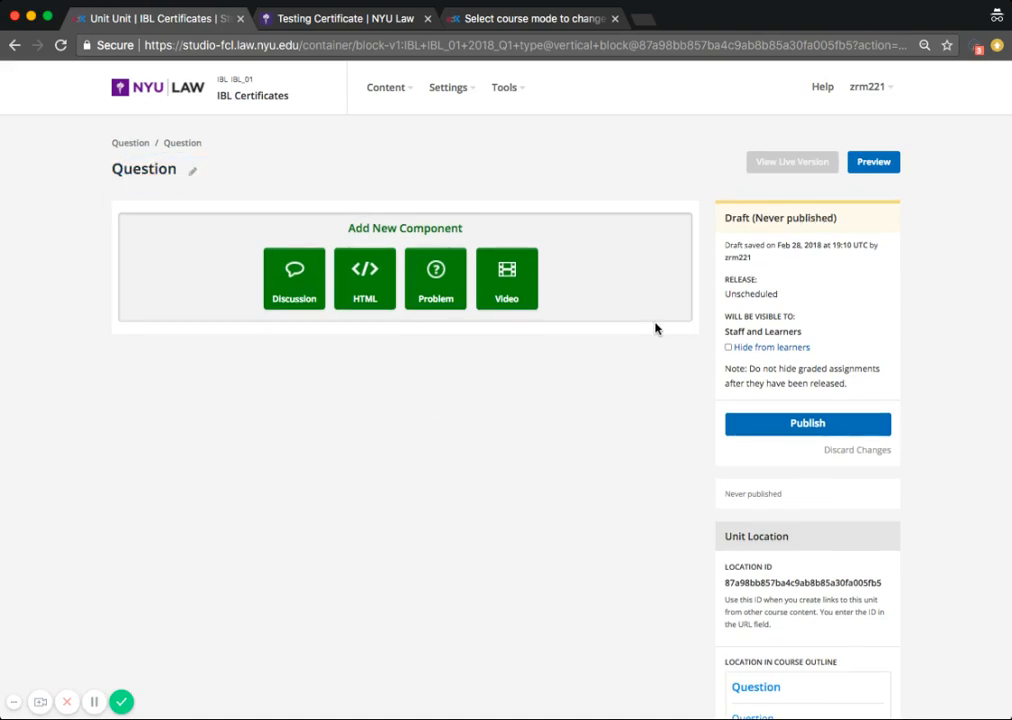
# Step: Add a Checkboxes problem to the unit and replace the template text with the prompt What is 1+1?
pyautogui.click(436, 284)
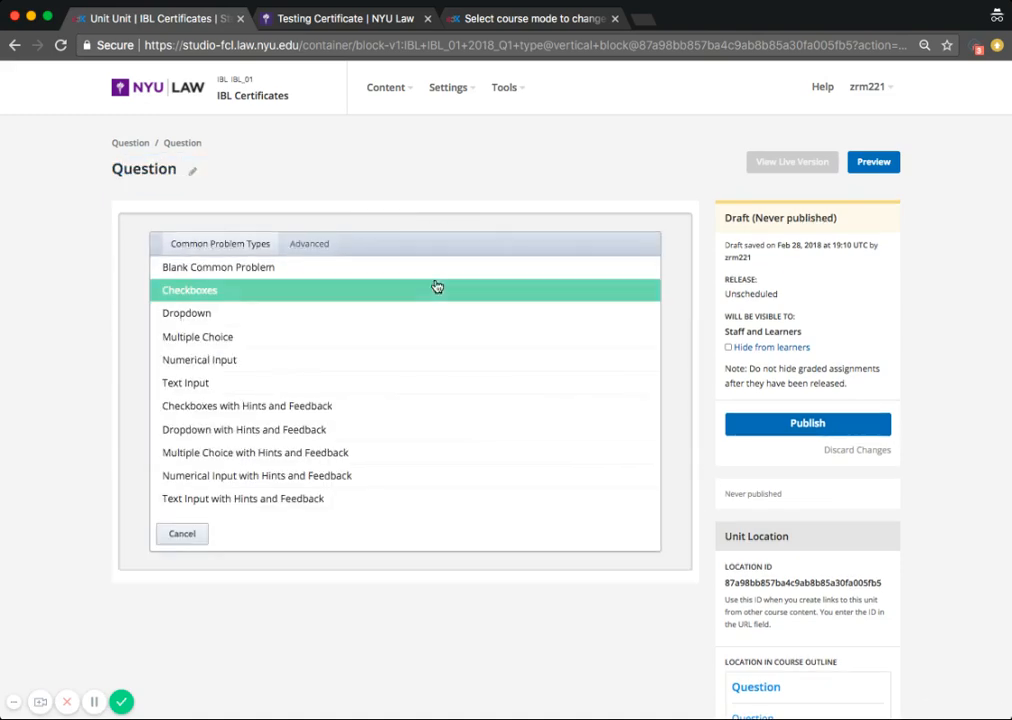
pyautogui.click(330, 291)
pyautogui.click(567, 227)
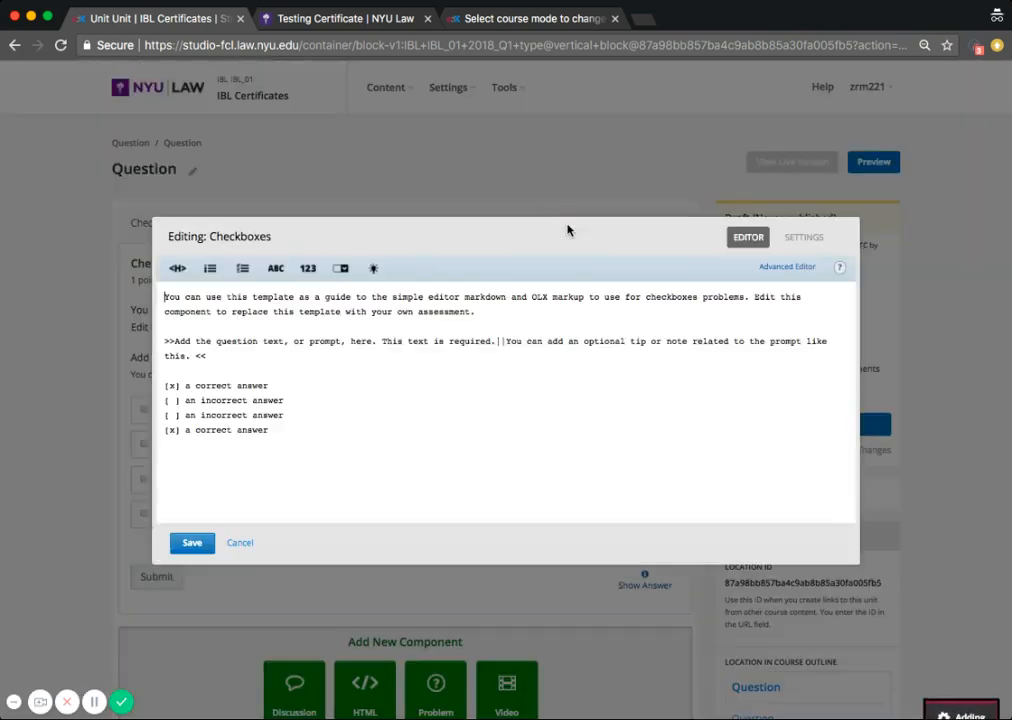
pyautogui.moveTo(479, 313); pyautogui.dragTo(106, 296)
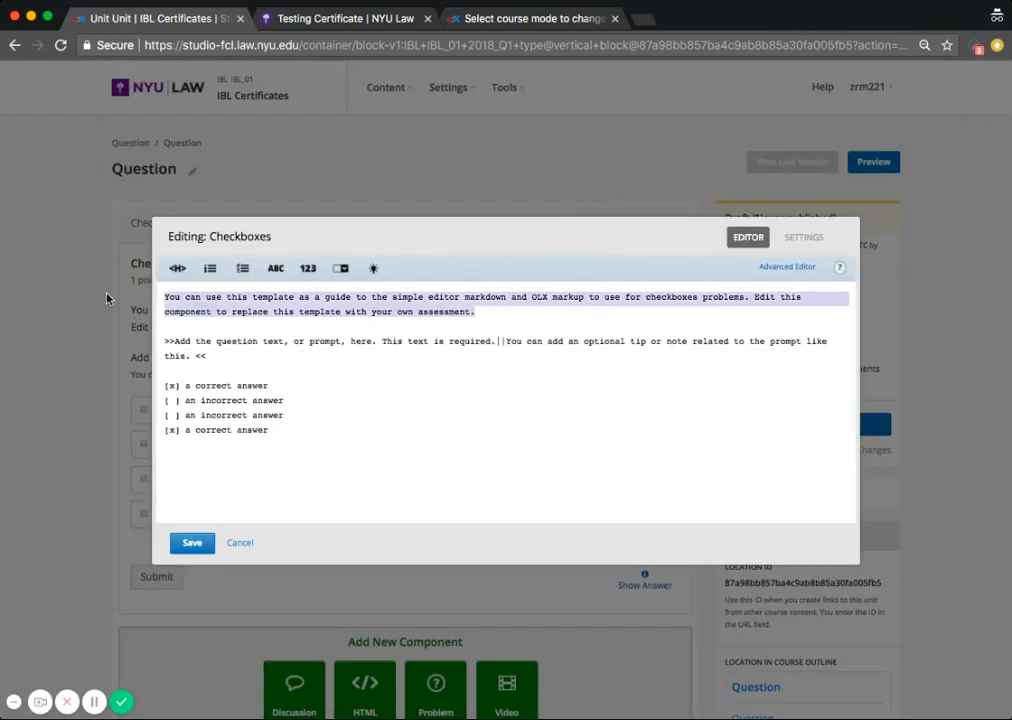
pyautogui.press('BackSpace')
pyautogui.moveTo(196, 342); pyautogui.dragTo(173, 328)
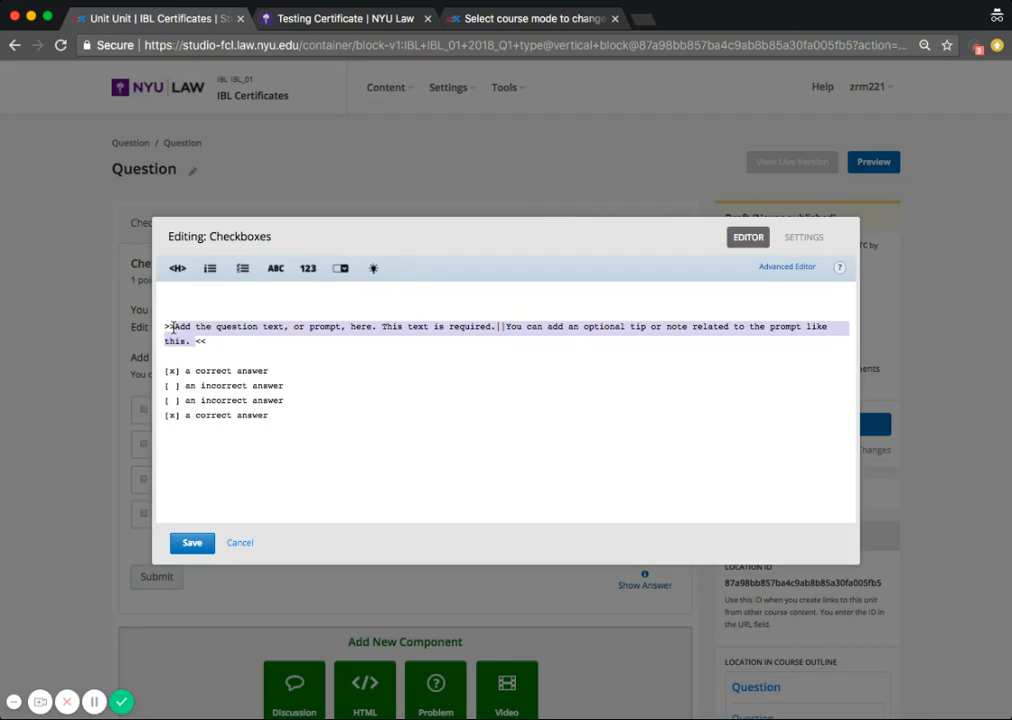
pyautogui.press('BackSpace')
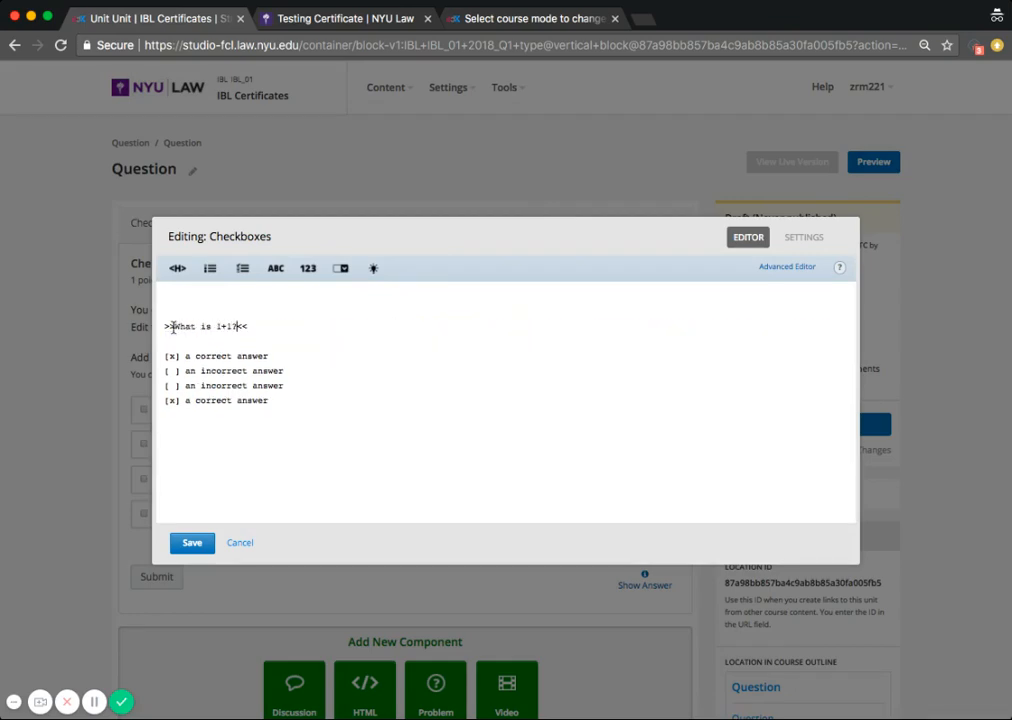
# Step: Set the answer options to 2 (correct), 3 and 4, removing the fourth template option
pyautogui.moveTo(268, 357); pyautogui.dragTo(181, 355)
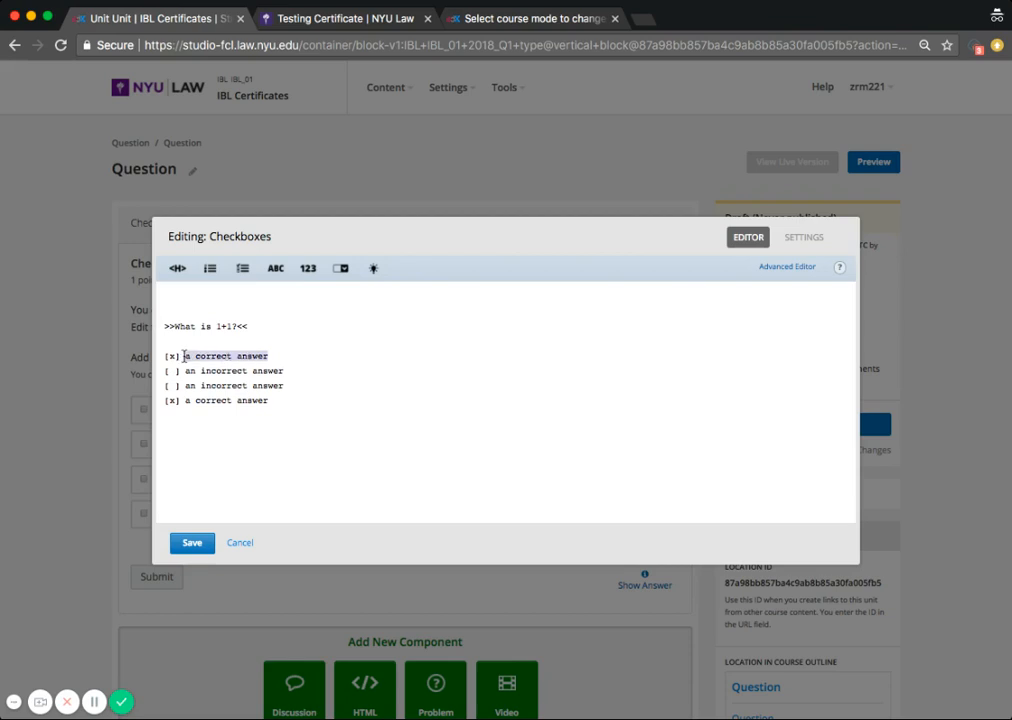
pyautogui.write('2')
pyautogui.moveTo(285, 370); pyautogui.dragTo(190, 371)
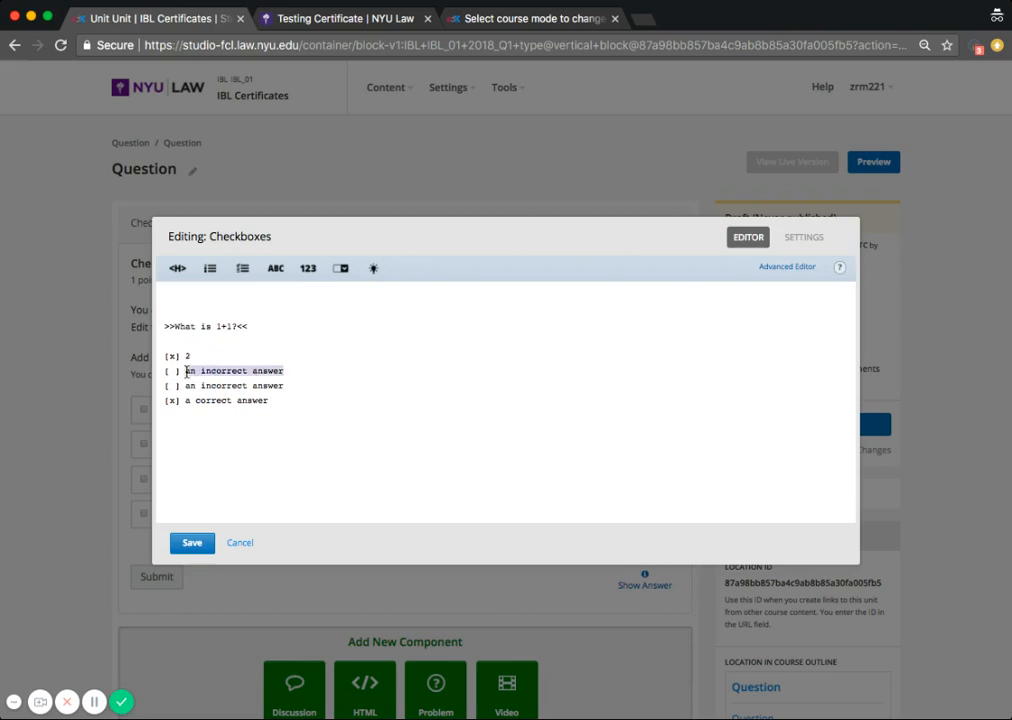
pyautogui.write('3')
pyautogui.moveTo(289, 385); pyautogui.dragTo(193, 386)
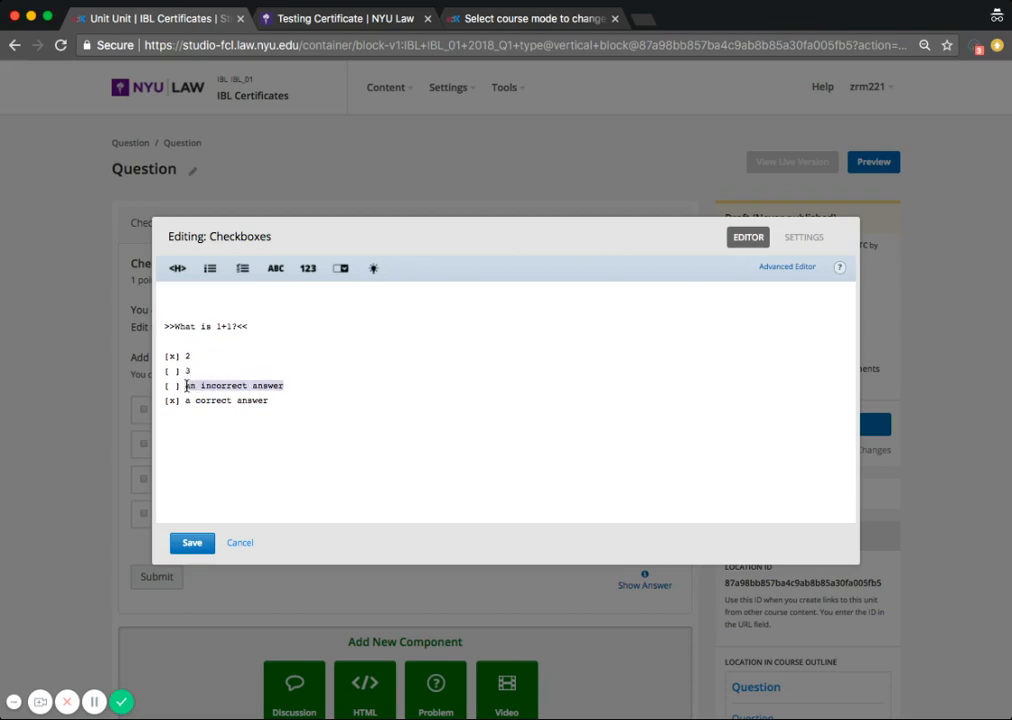
pyautogui.write('4')
pyautogui.moveTo(270, 400); pyautogui.dragTo(158, 406)
pyautogui.press('BackSpace')
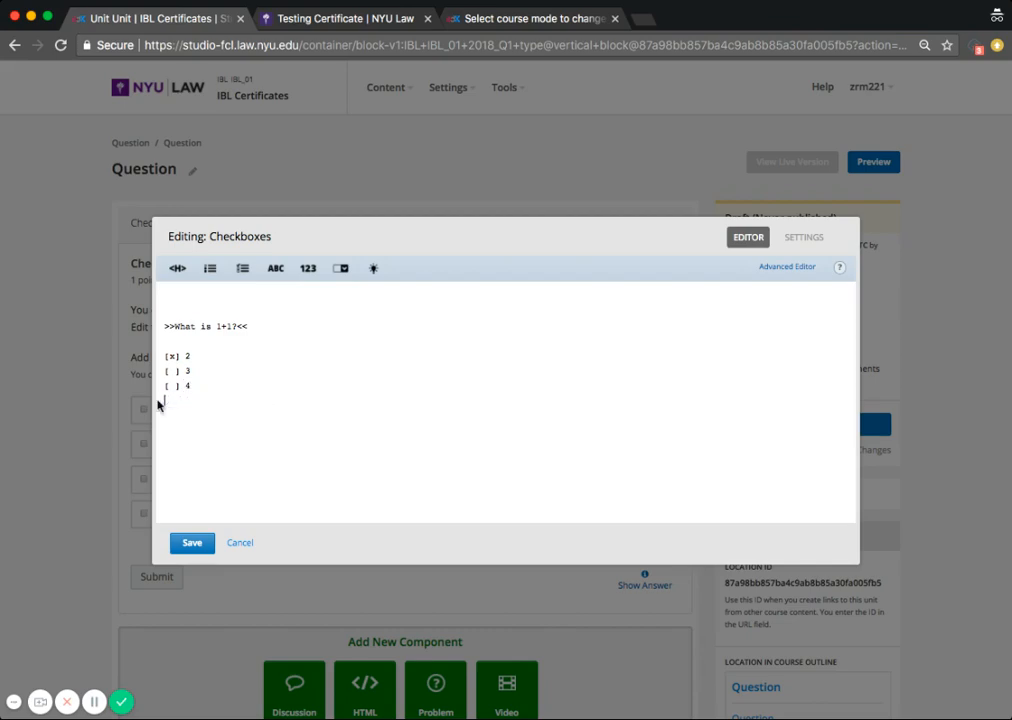
# Step: Save the Checkboxes problem and publish the unit
pyautogui.click(192, 542)
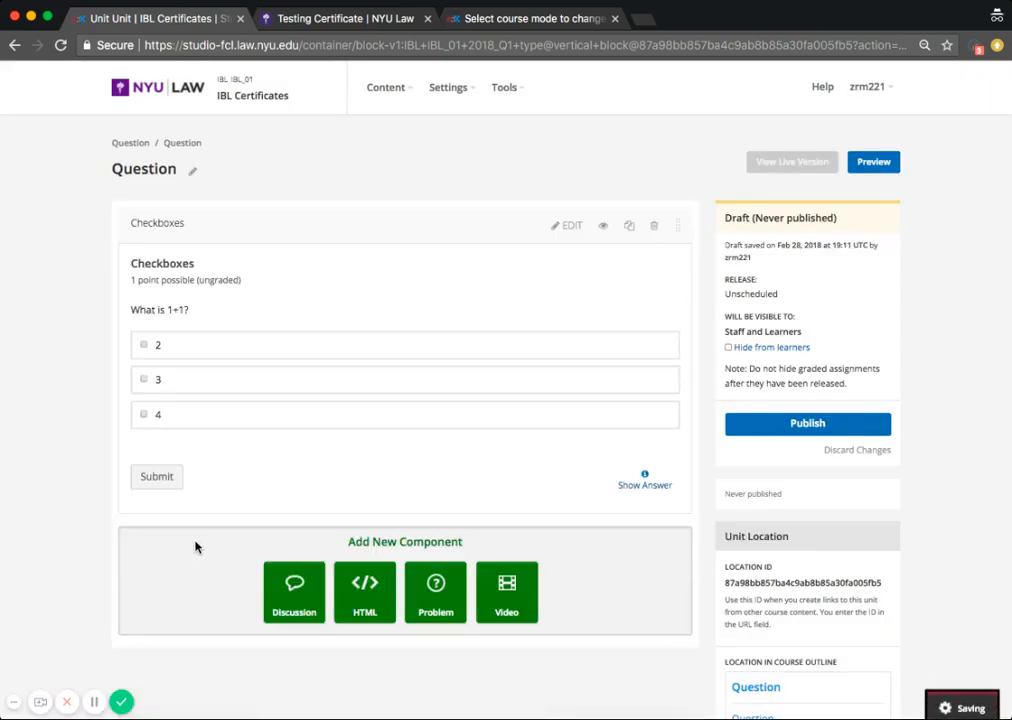
pyautogui.click(760, 432)
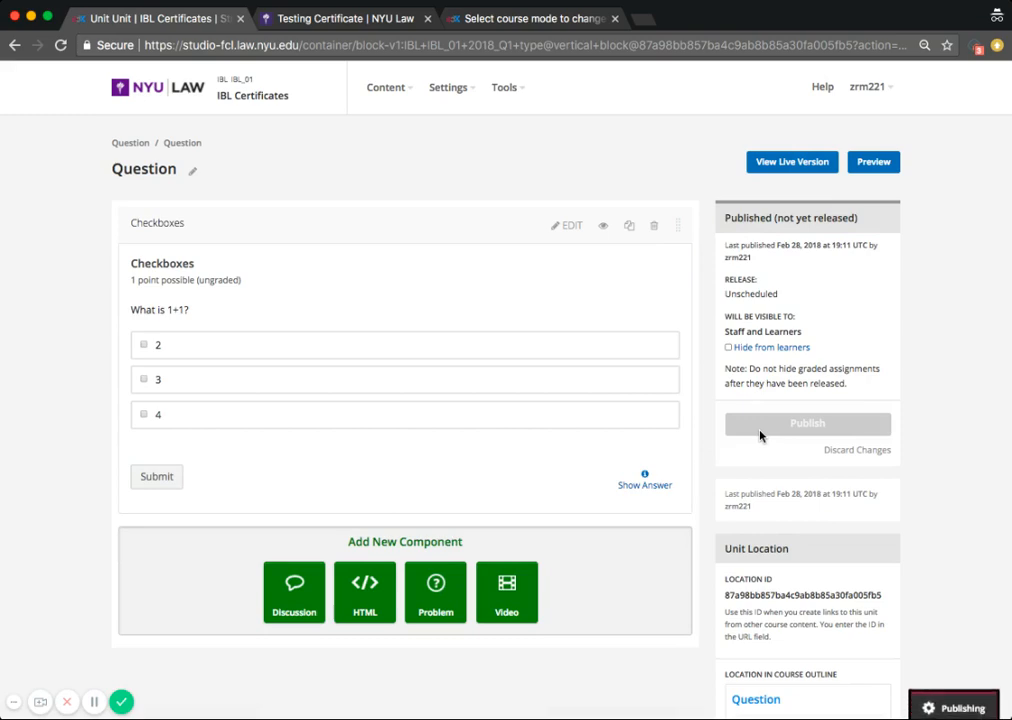
# Step: Open the course's Grading settings and review the grade range and assignment types
pyautogui.click(469, 100)
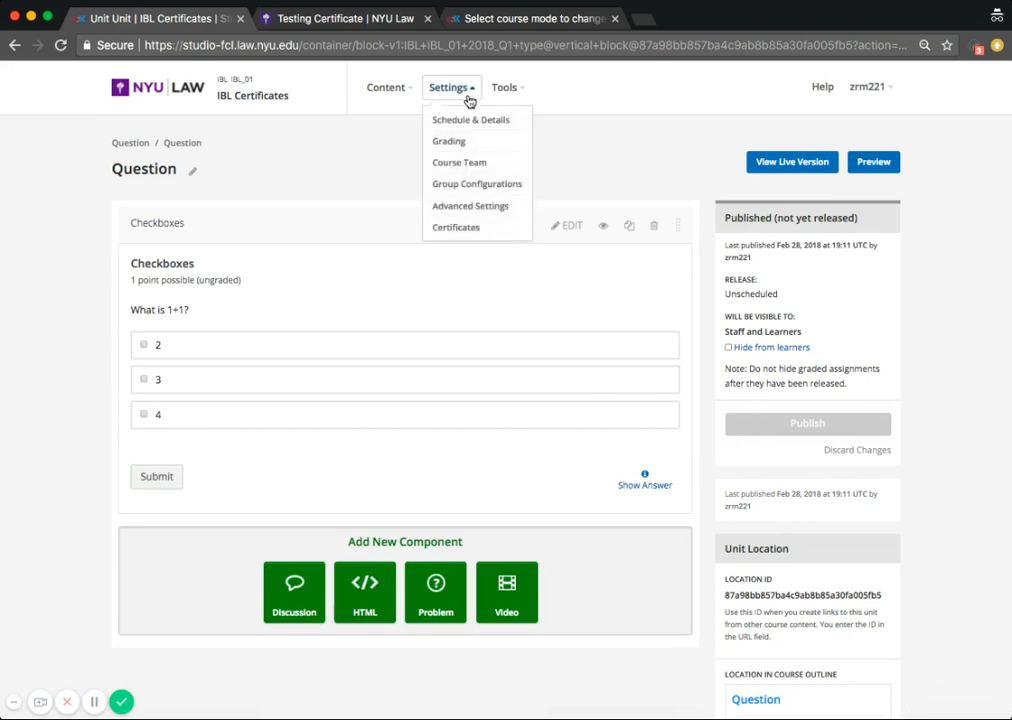
pyautogui.click(461, 141)
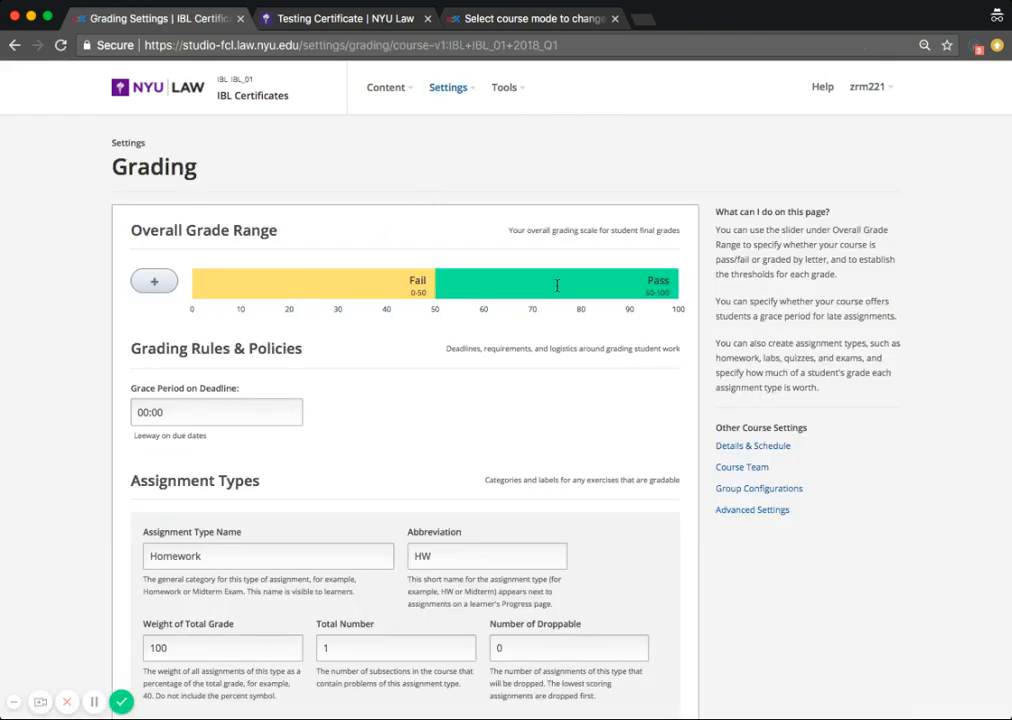
pyautogui.scroll(-4, 435, 408)
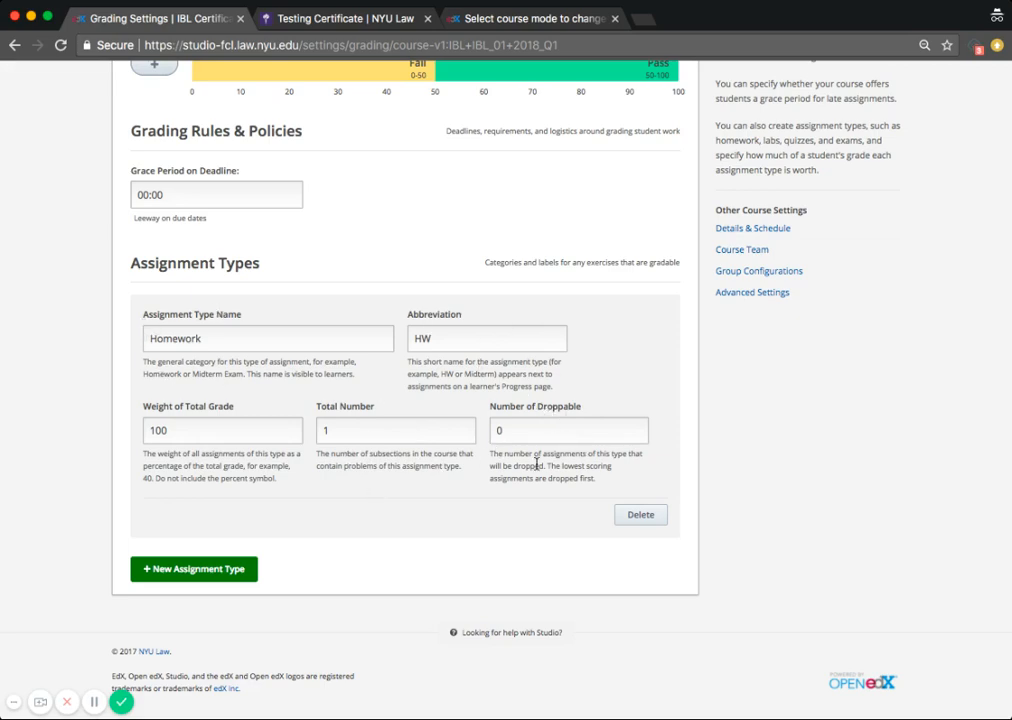
pyautogui.scroll(5, 562, 185)
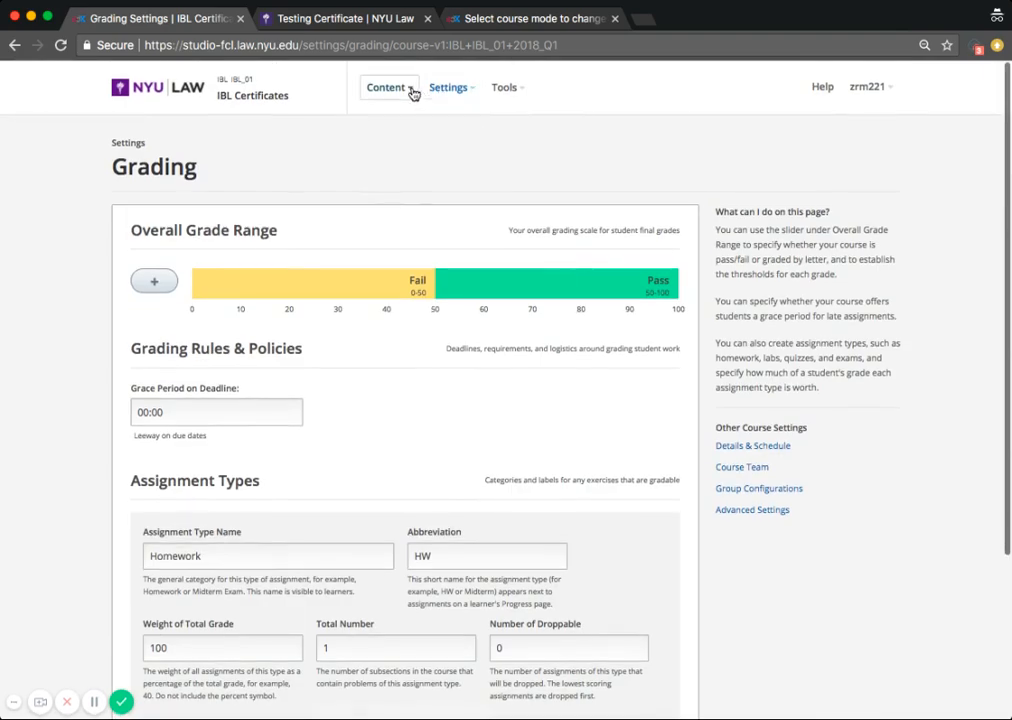
# Step: Return to the course outline and set the Question subsection to be graded as Homework
pyautogui.click(410, 90)
pyautogui.click(390, 125)
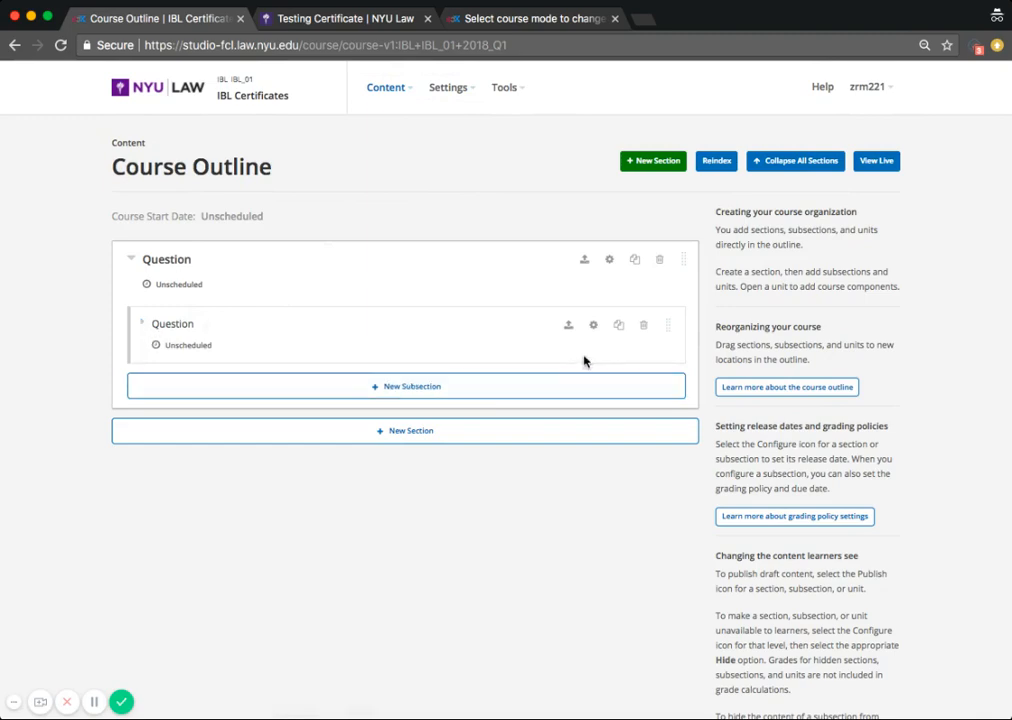
pyautogui.click(594, 326)
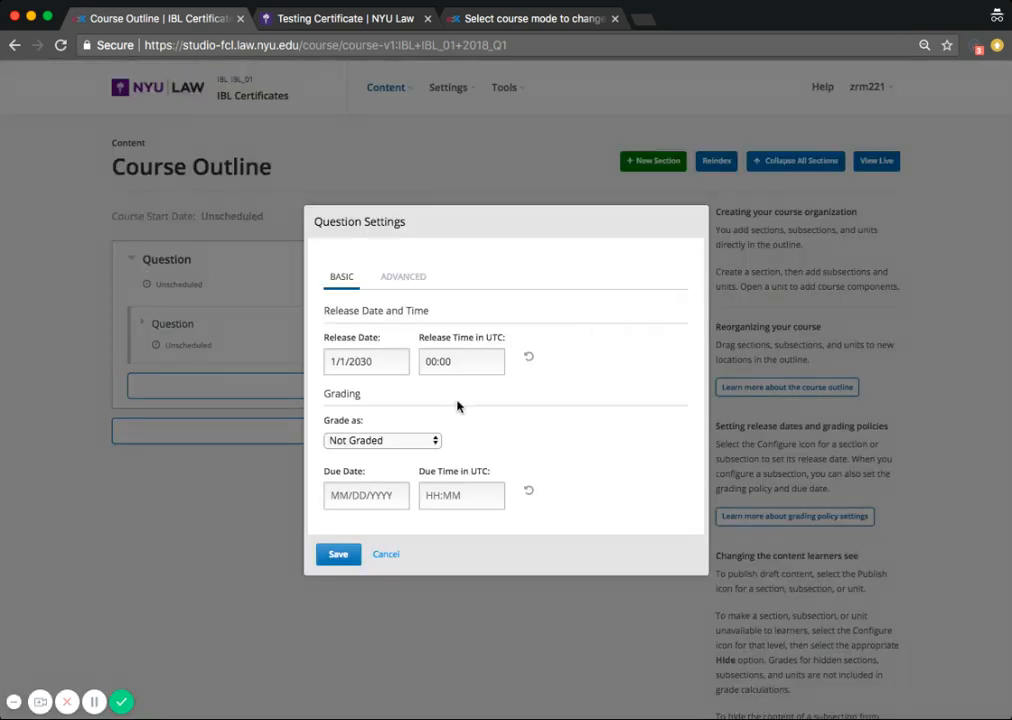
pyautogui.click(390, 444)
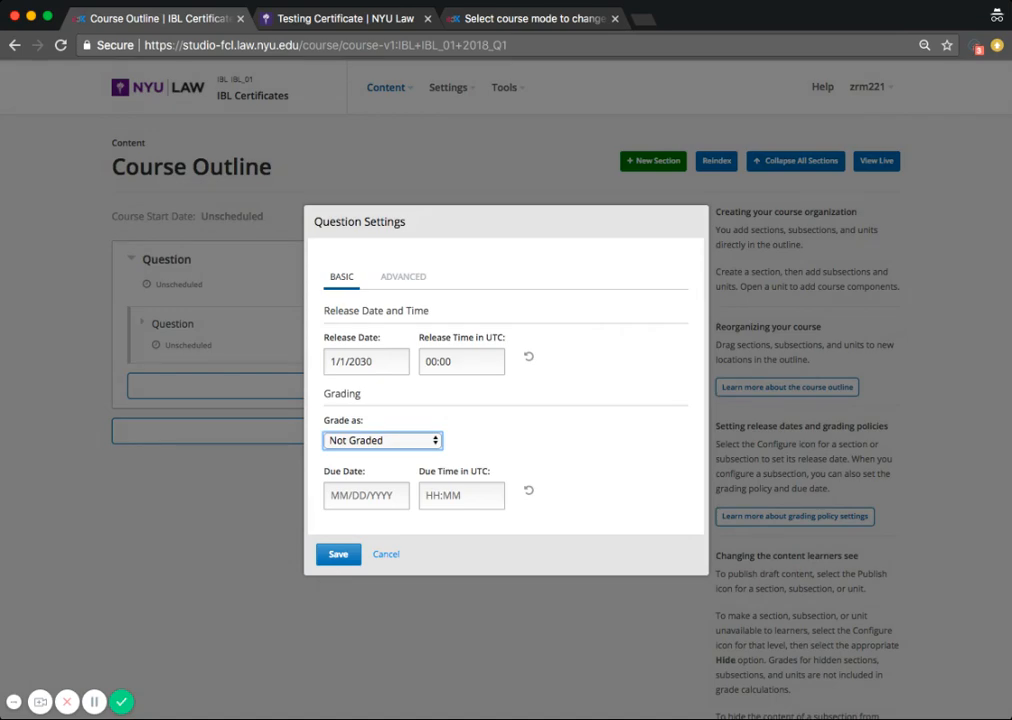
pyautogui.click(375, 463)
pyautogui.click(338, 553)
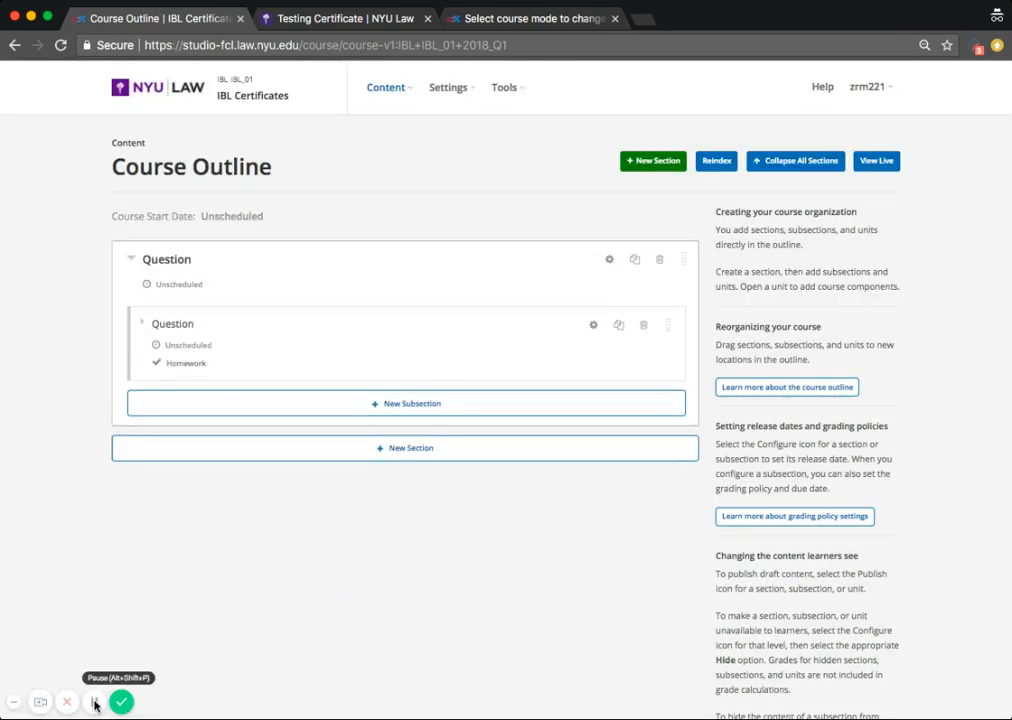
# Step: Open the live course and go to its Instructor dashboard
pyautogui.click(878, 164)
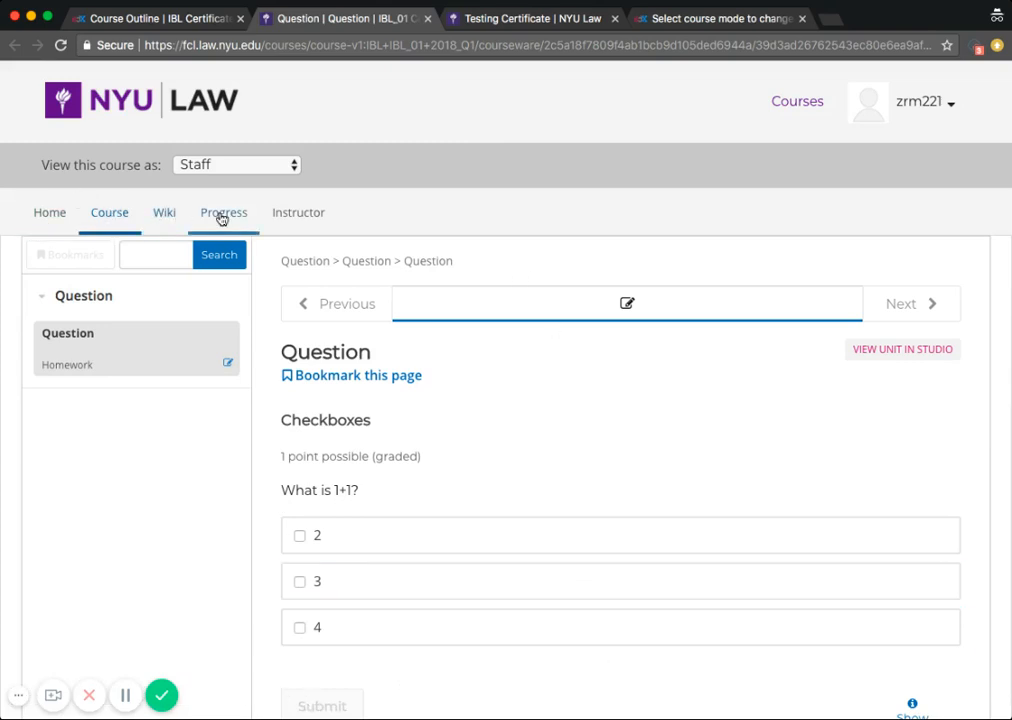
pyautogui.click(295, 213)
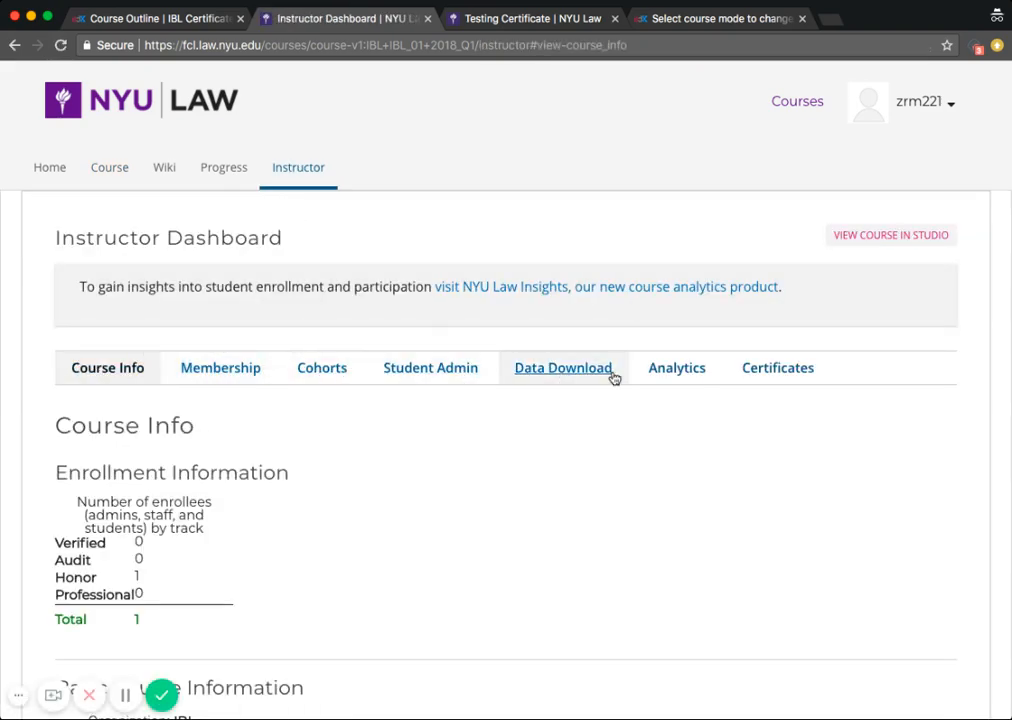
# Step: In the Certificates panel, generate certificates and enable student-generated certificates
pyautogui.click(778, 369)
pyautogui.scroll(-3, 355, 482)
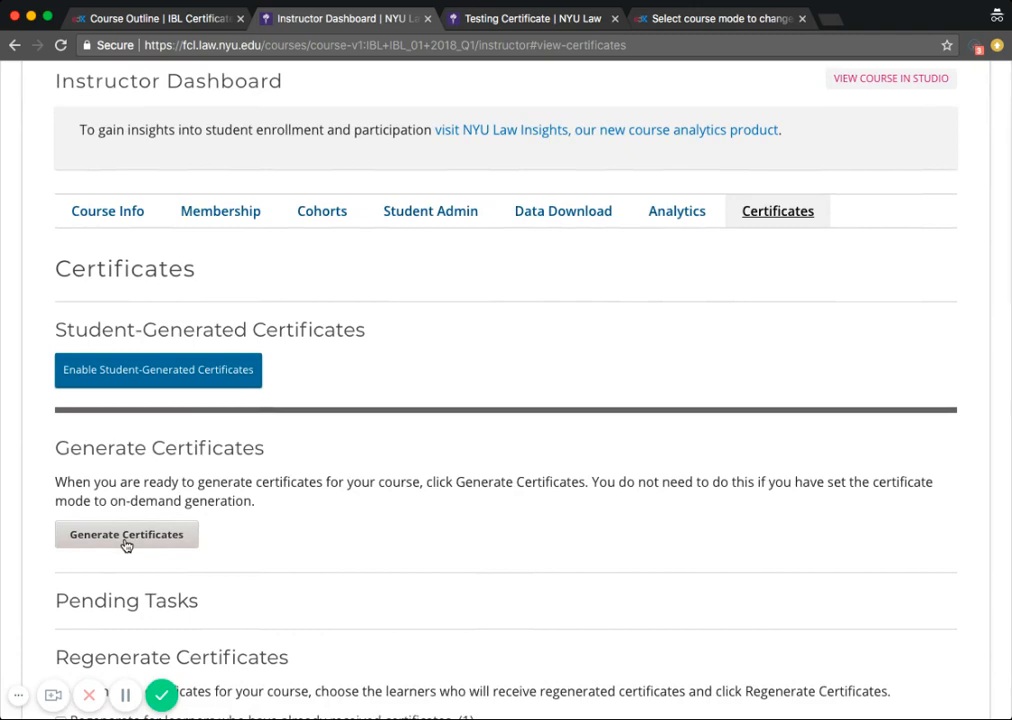
pyautogui.click(651, 142)
pyautogui.click(118, 376)
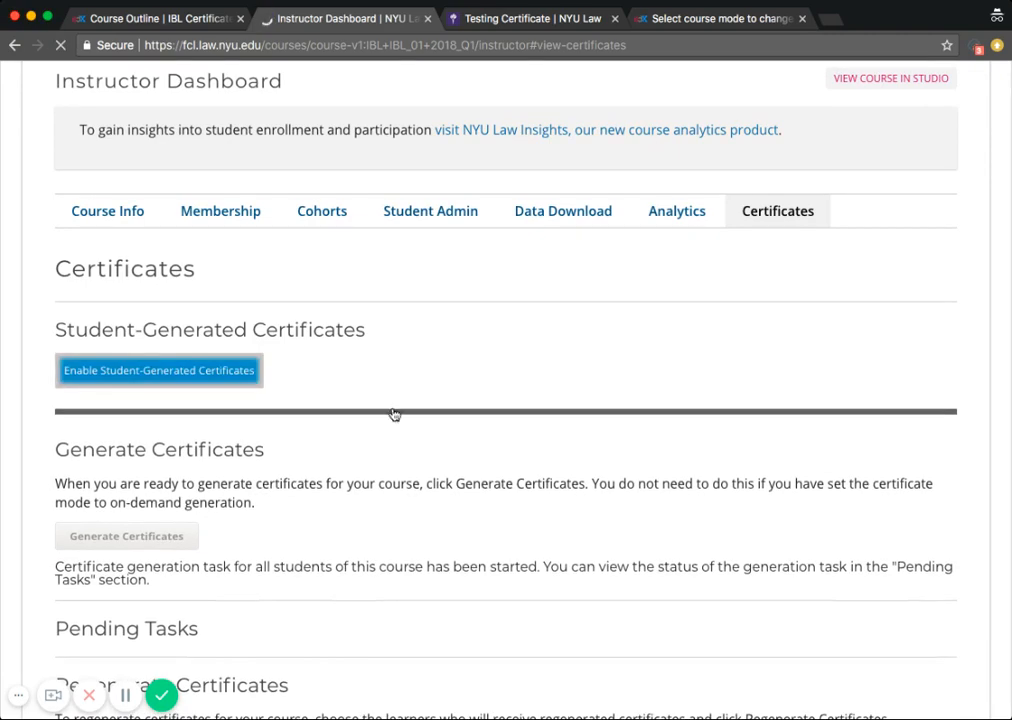
# Step: Return to the course content and answer the question by selecting 2 and submitting
pyautogui.scroll(-5, 353, 463)
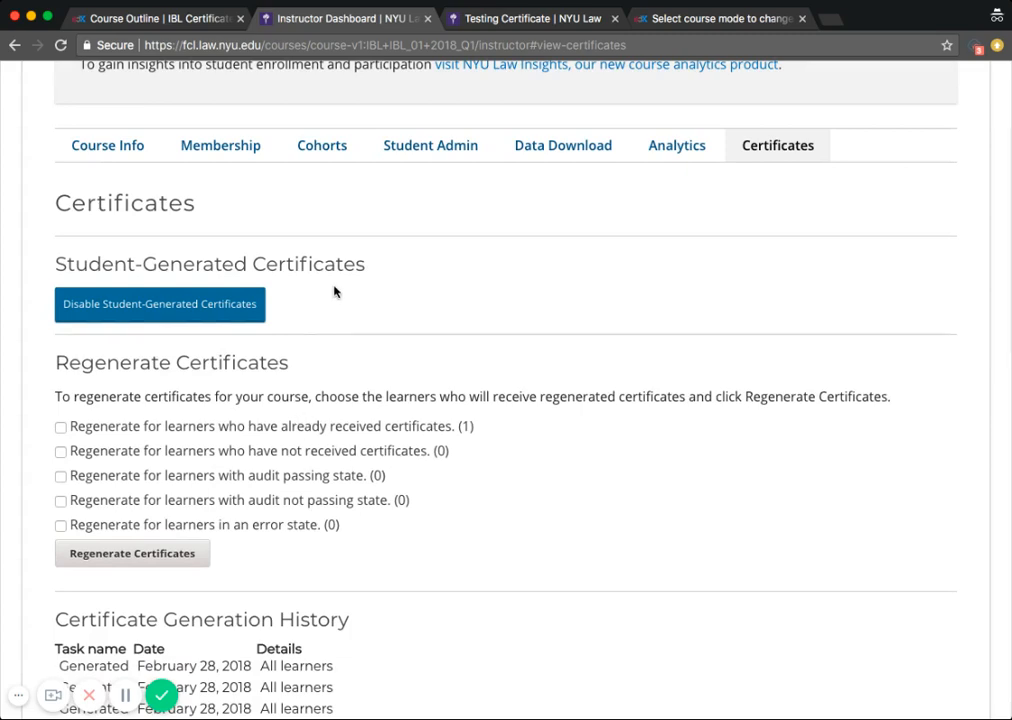
pyautogui.scroll(5, 335, 291)
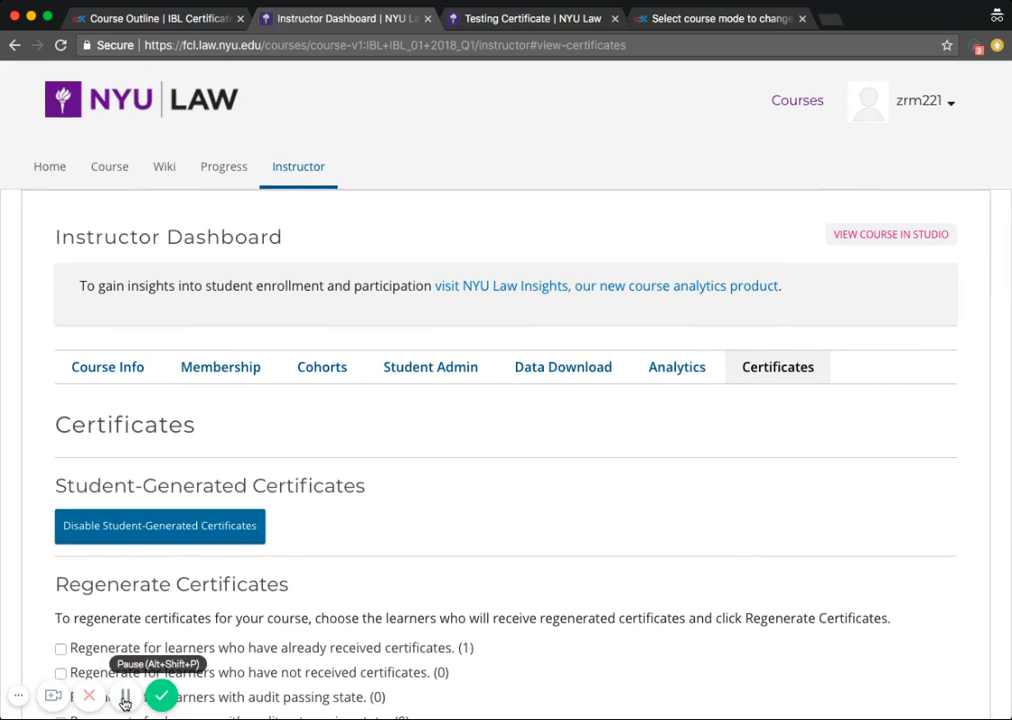
pyautogui.click(107, 169)
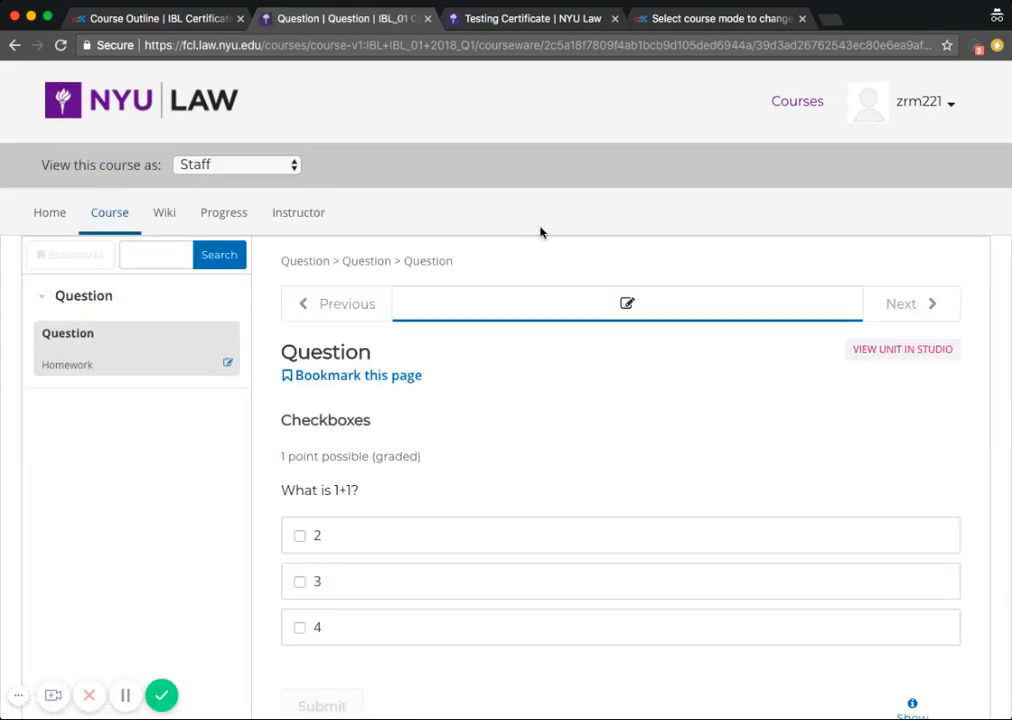
pyautogui.scroll(-3, 540, 232)
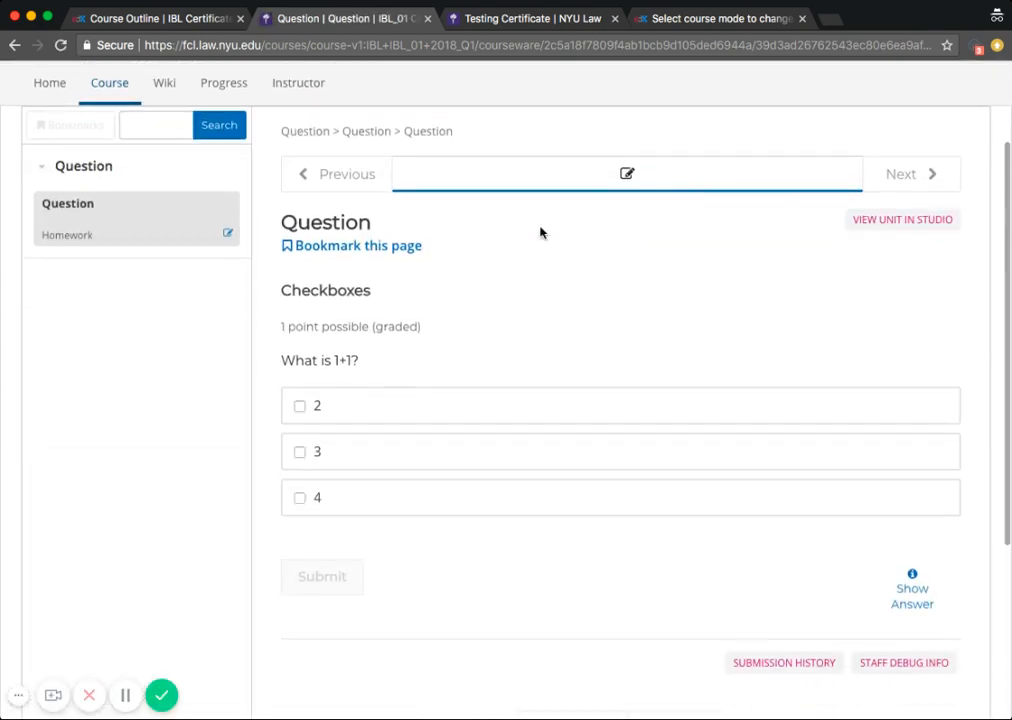
pyautogui.click(300, 406)
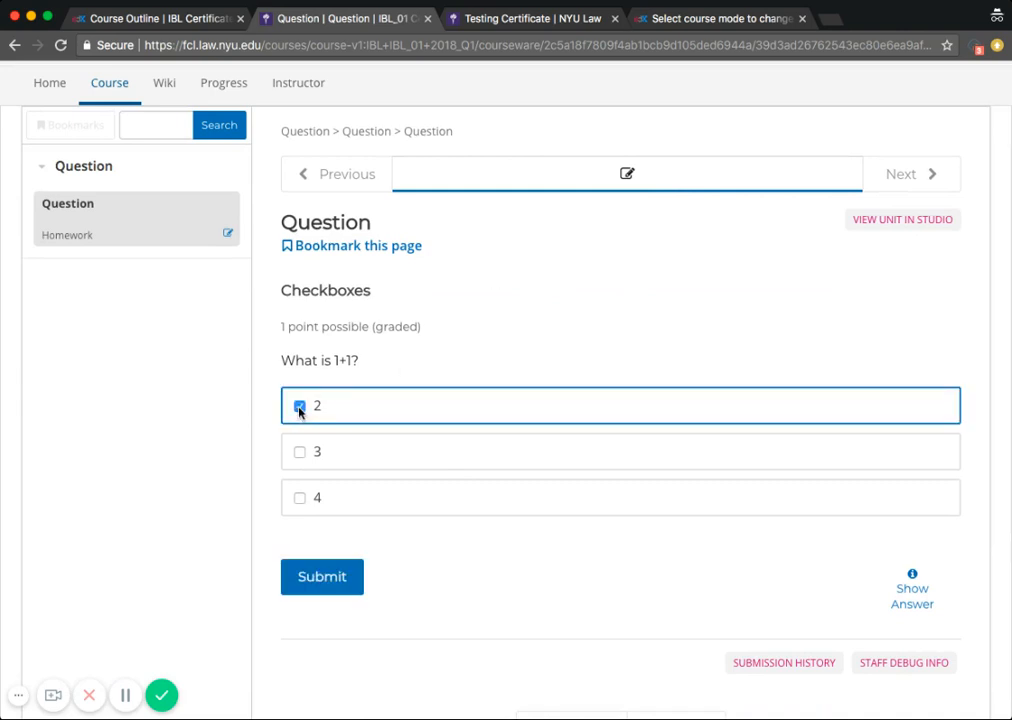
pyautogui.click(322, 580)
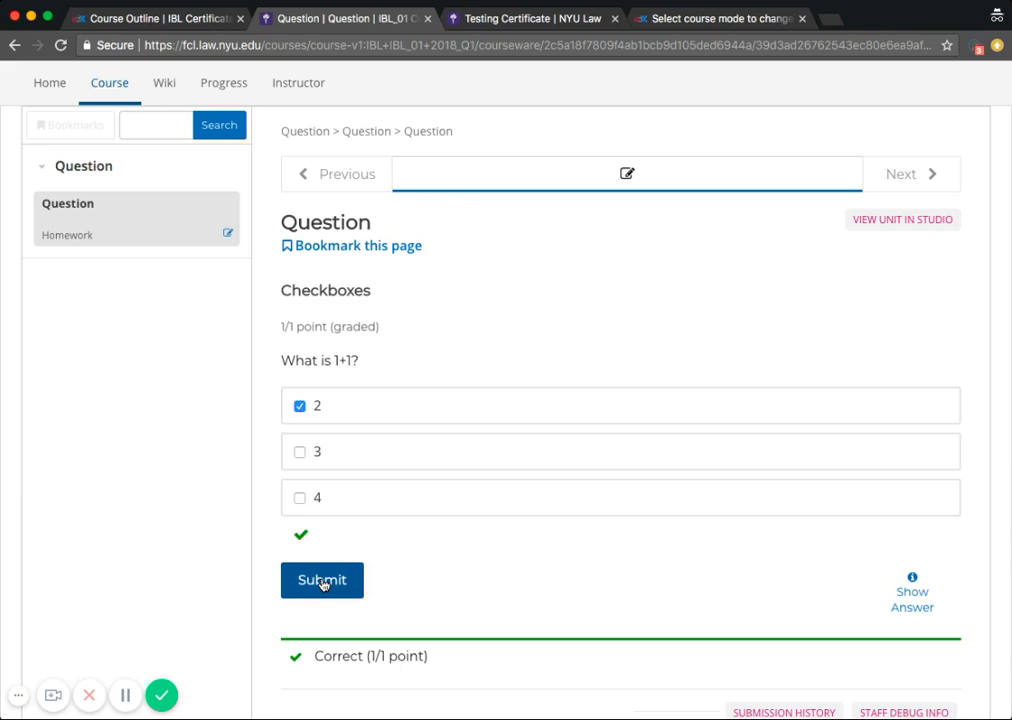
# Step: Open the Progress page for the course
pyautogui.scroll(1, 506, 301)
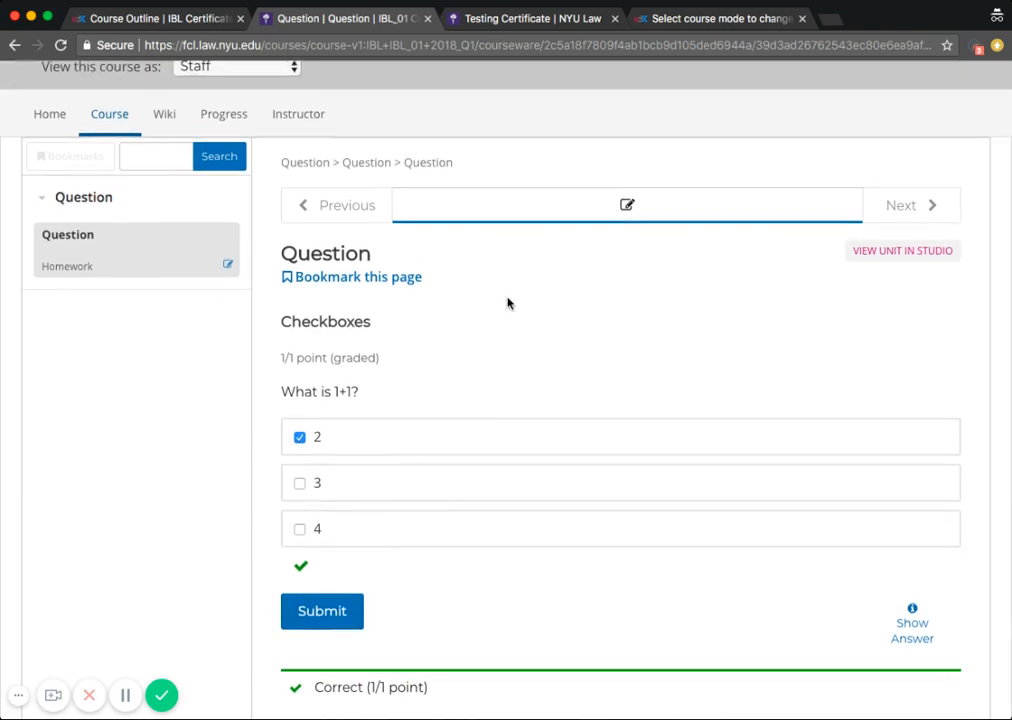
pyautogui.scroll(1, 507, 303)
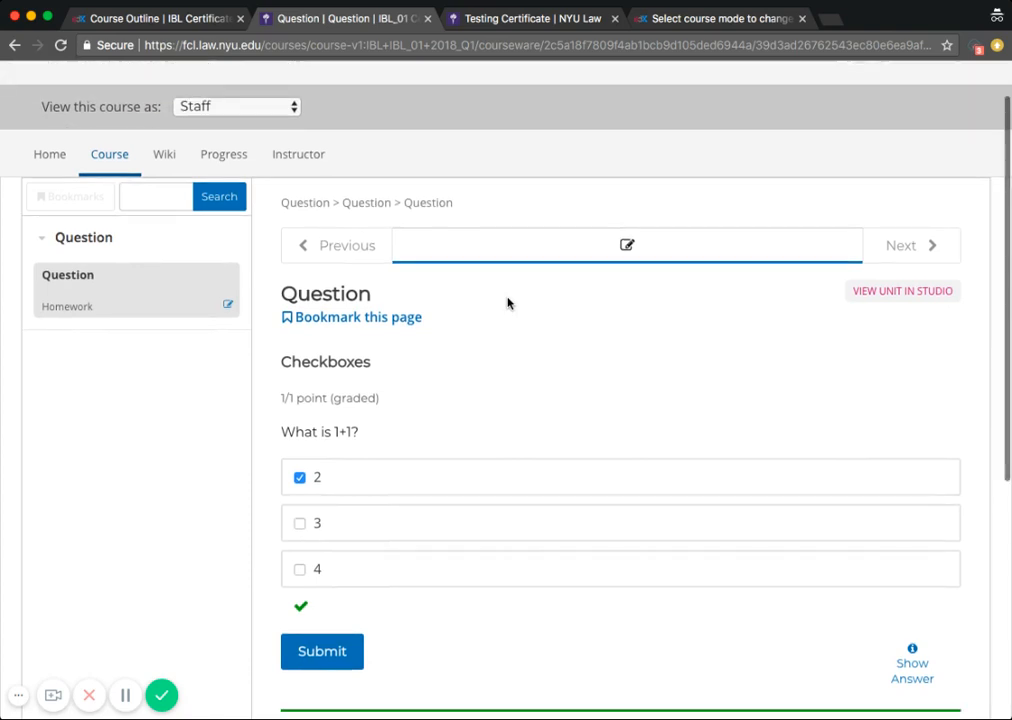
pyautogui.click(224, 165)
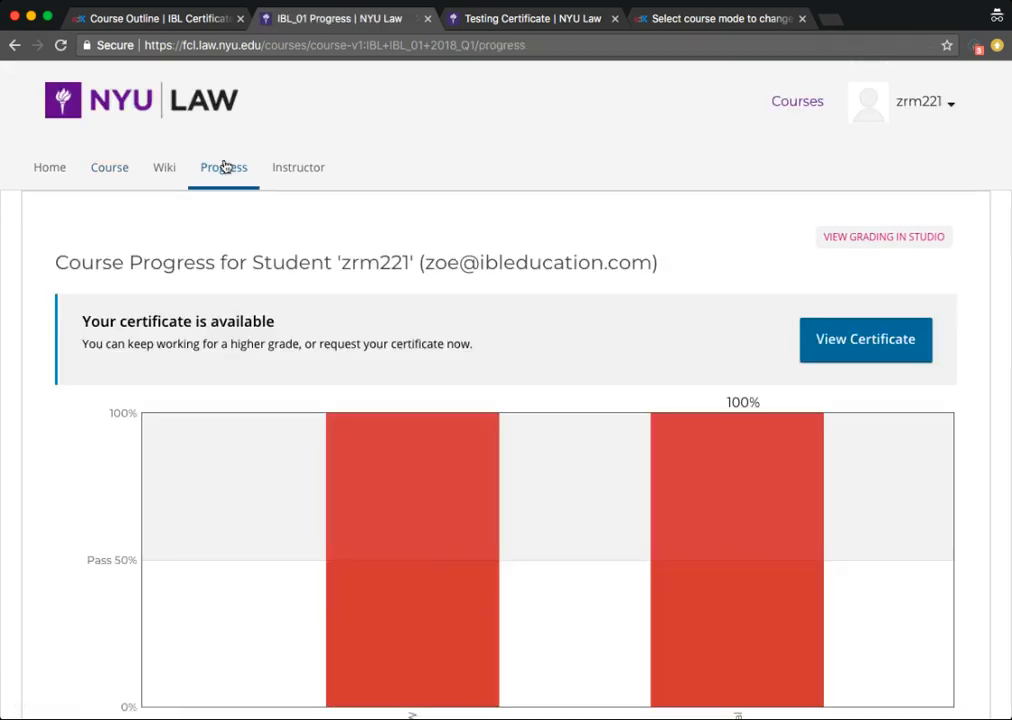
# Step: Review the grade chart and the certificate-available notice on the course Progress page
pyautogui.scroll(-3, 395, 272)
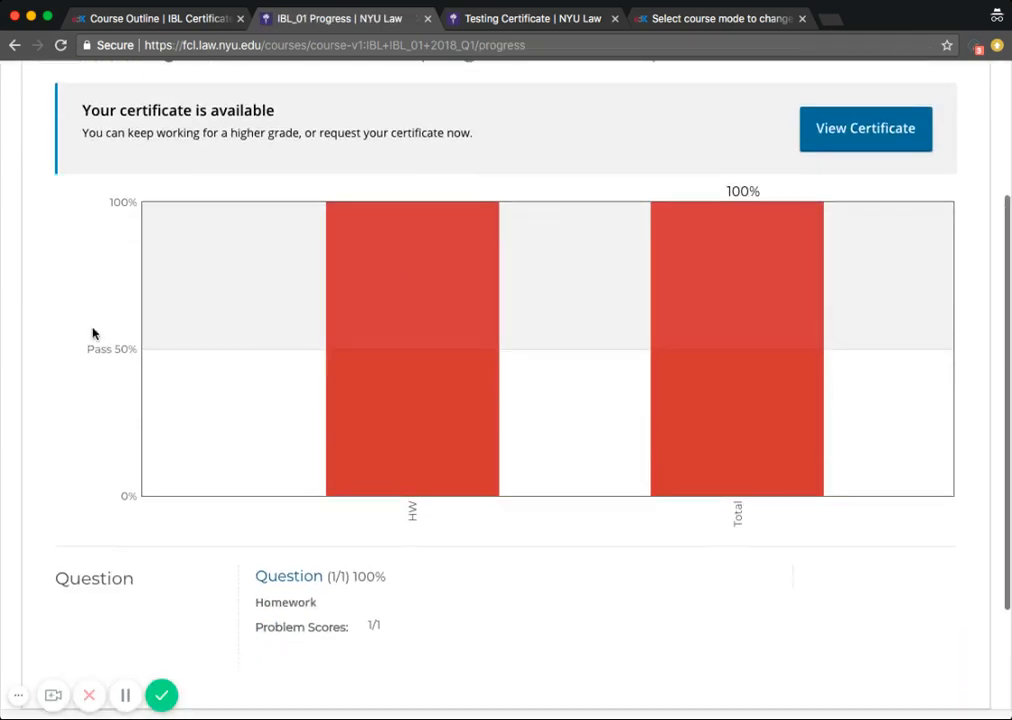
pyautogui.moveTo(374, 249)
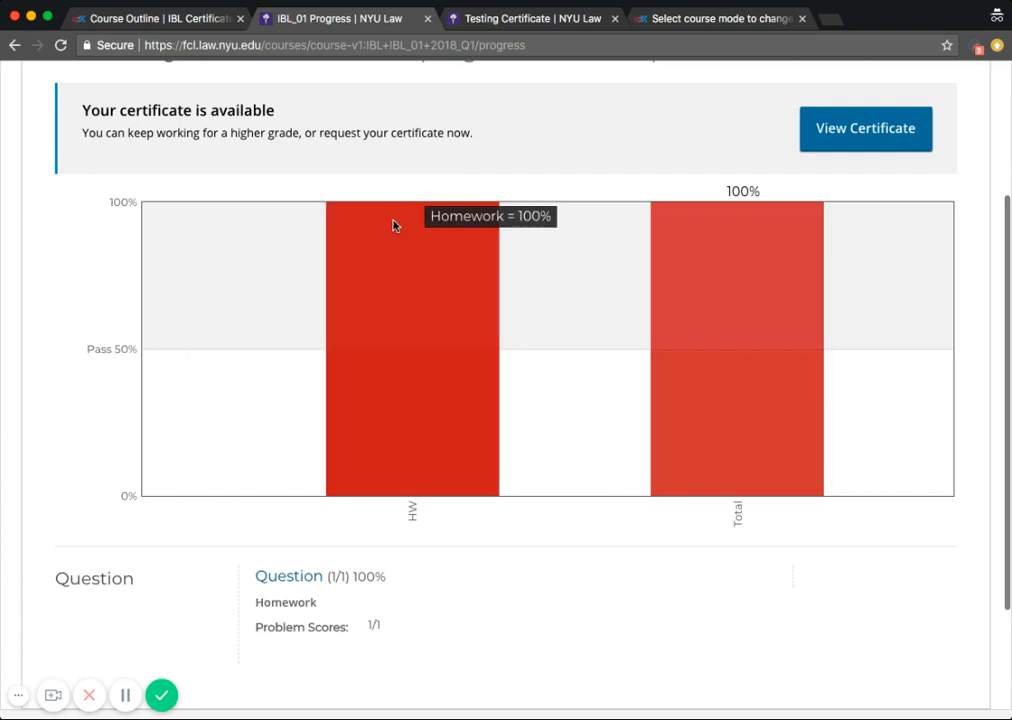
pyautogui.moveTo(717, 473)
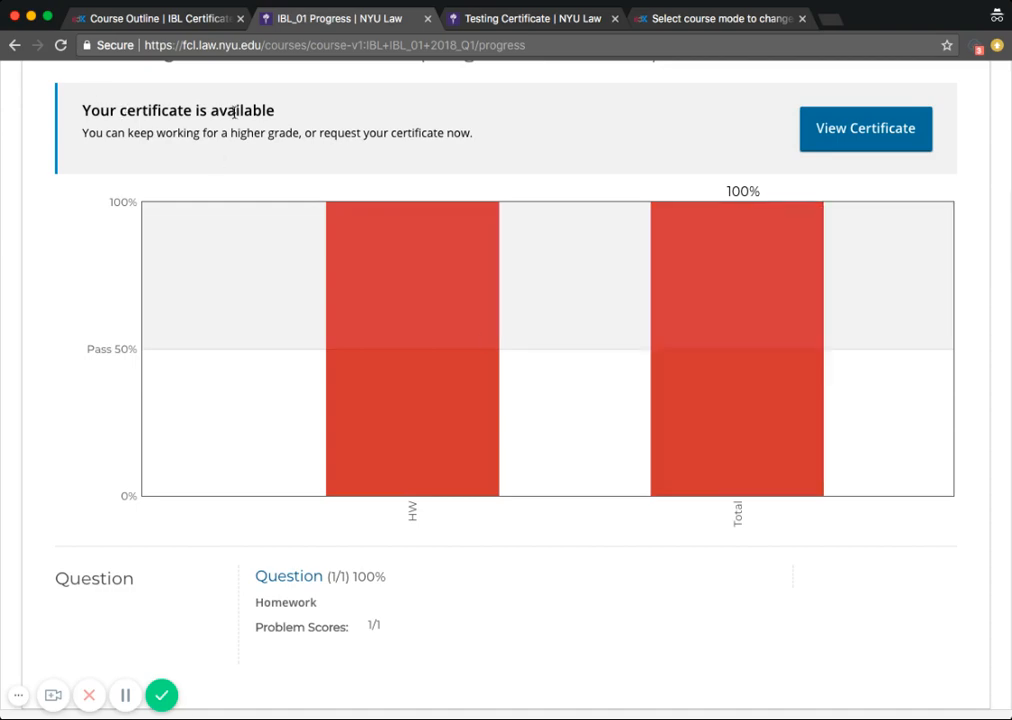
pyautogui.scroll(2, 80, 108)
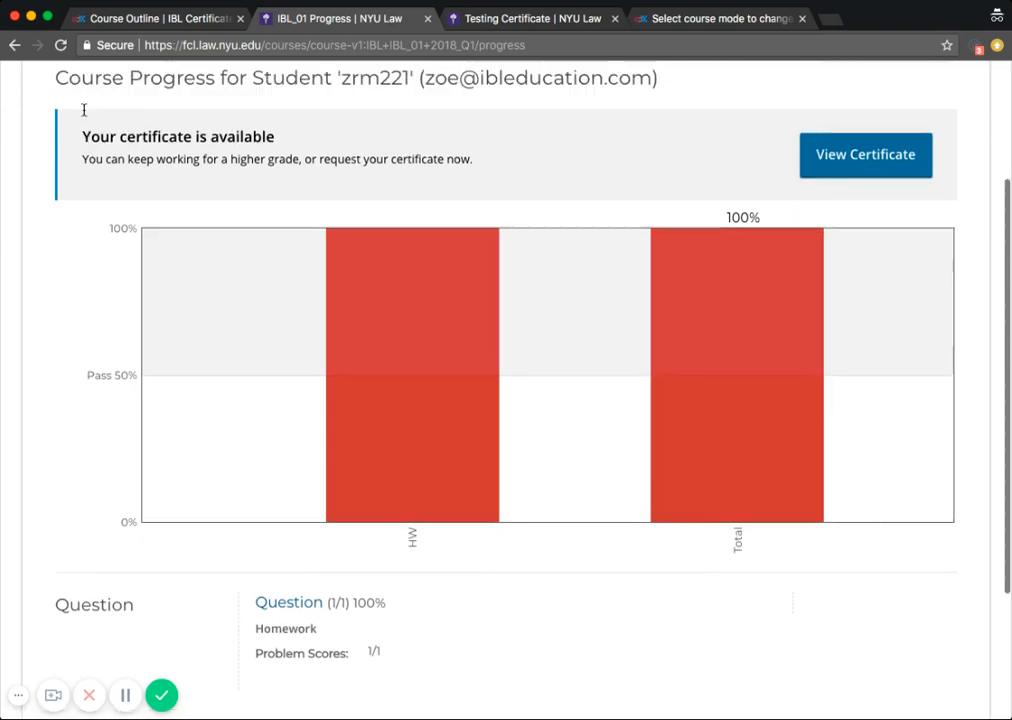
pyautogui.moveTo(82, 210); pyautogui.dragTo(279, 220)
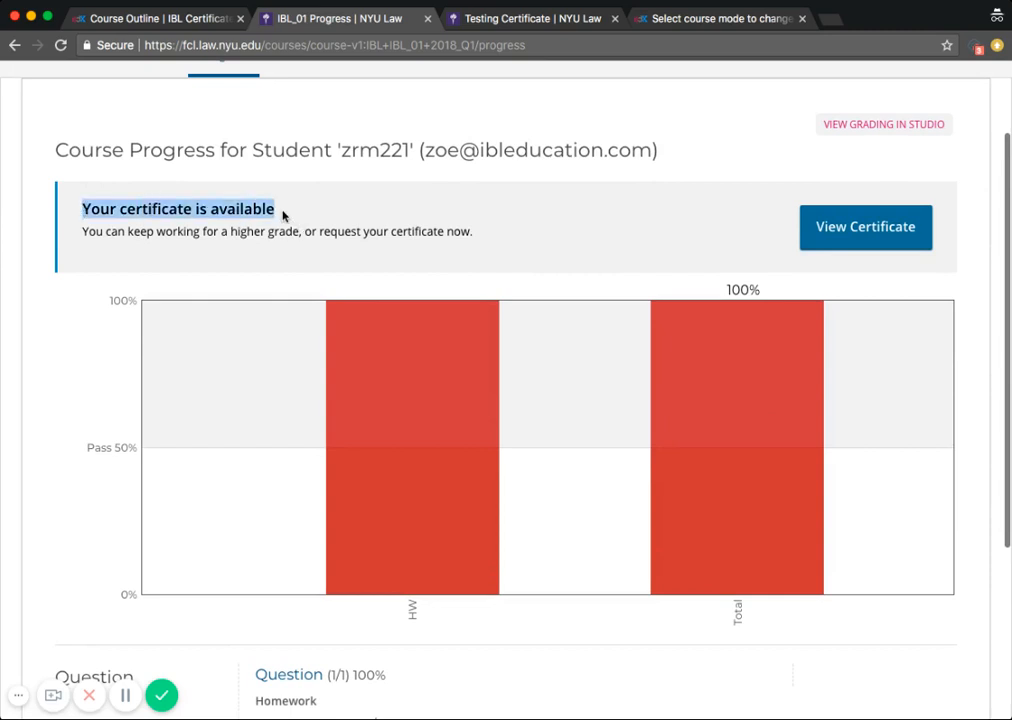
pyautogui.moveTo(118, 232); pyautogui.dragTo(348, 238)
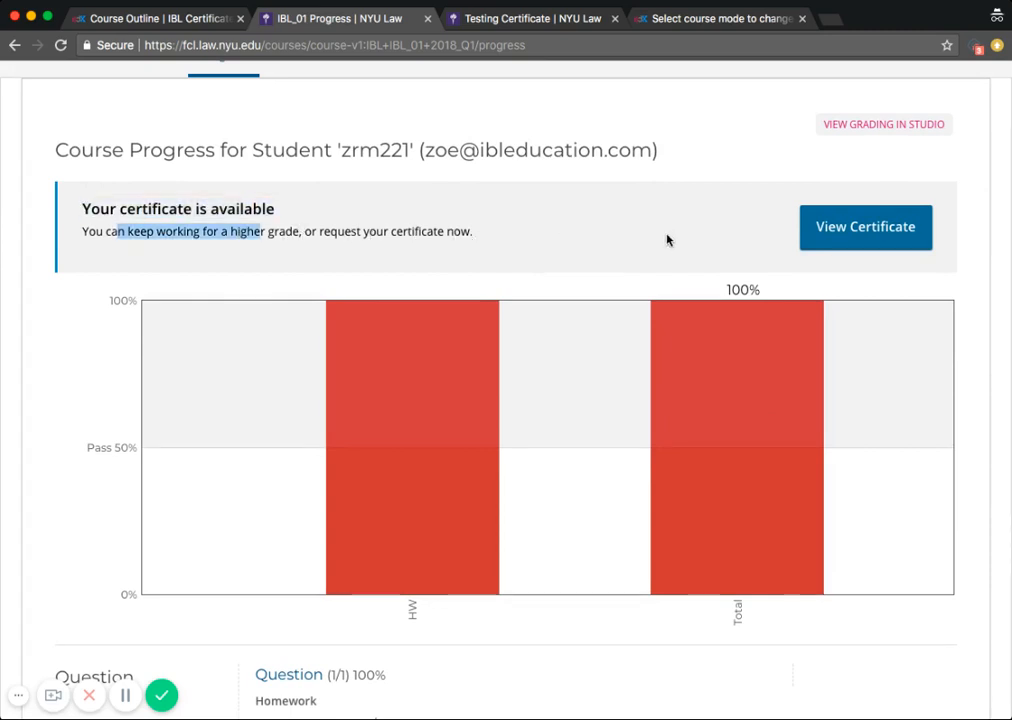
# Step: Open the earned certificate from the Progress page and scroll through its details
pyautogui.click(817, 244)
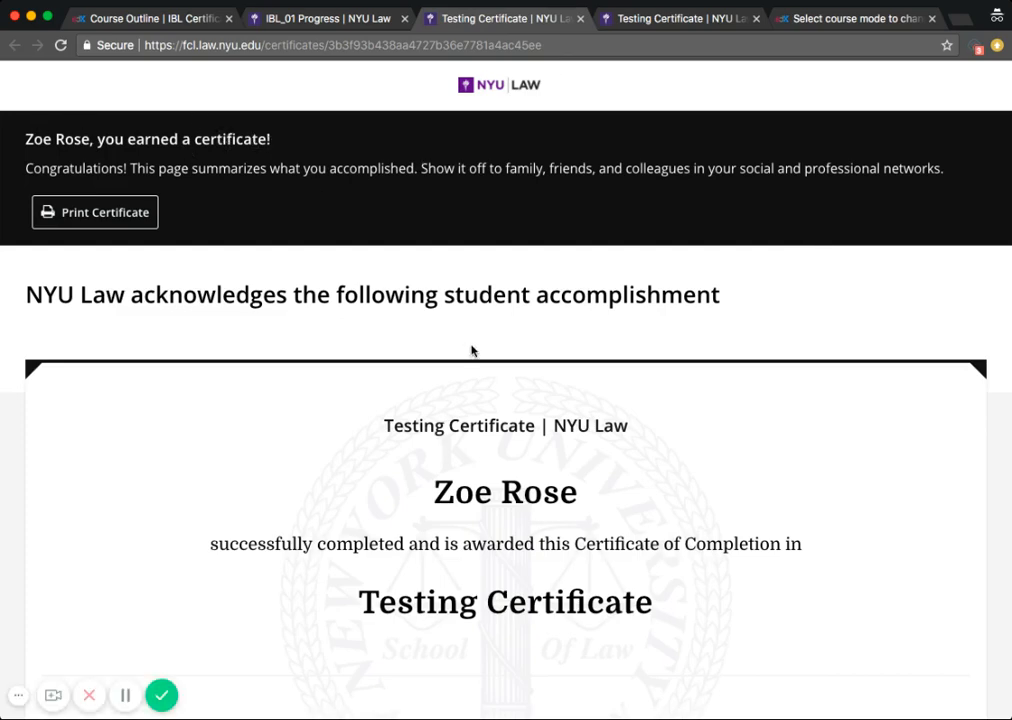
pyautogui.scroll(-5, 472, 350)
pyautogui.scroll(-4, 520, 487)
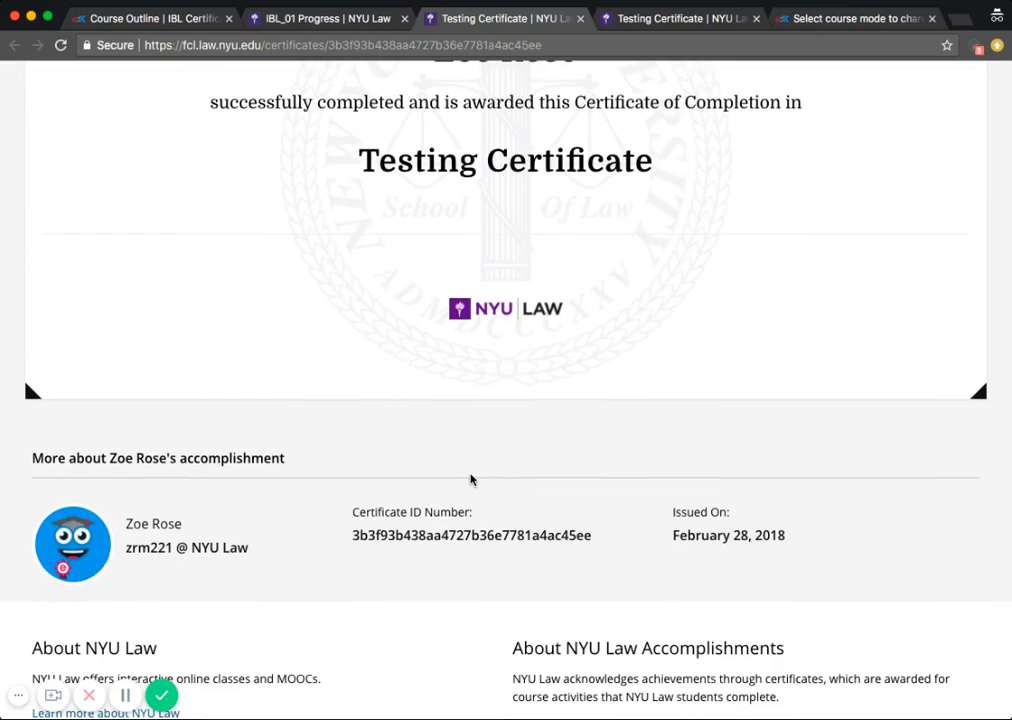
pyautogui.scroll(-1, 595, 379)
pyautogui.scroll(5, 595, 379)
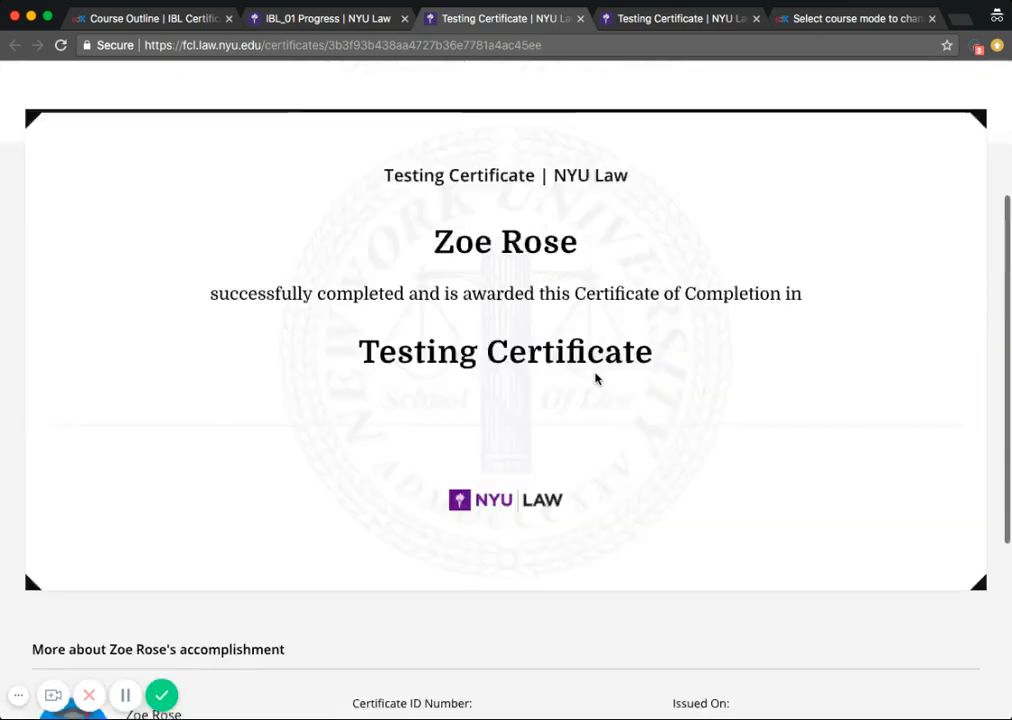